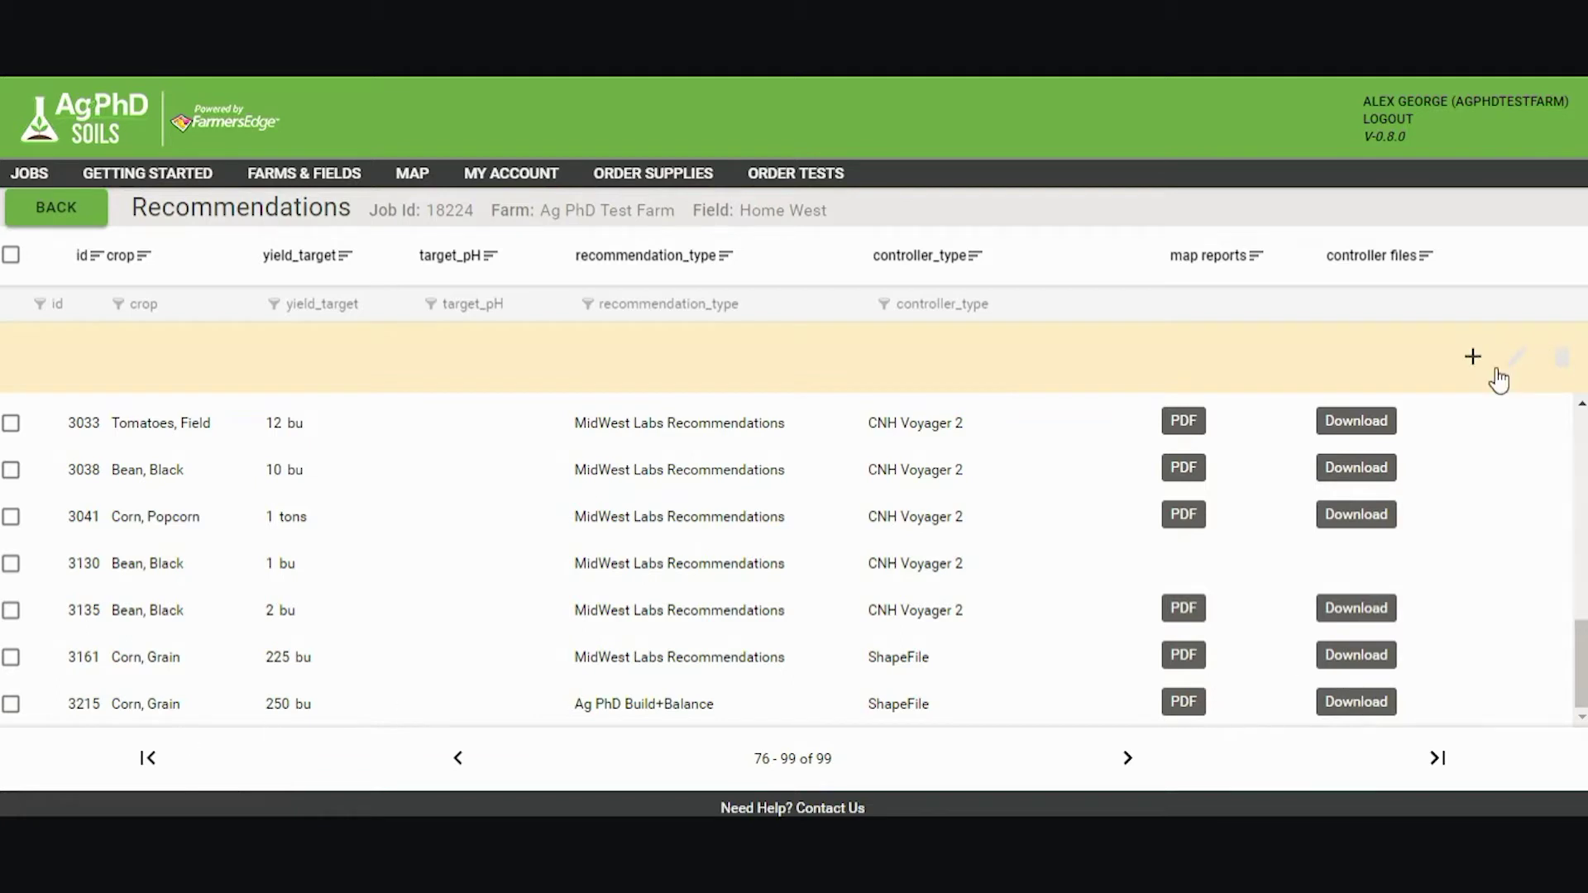
# Start a new recommendation for the Home West field with crop Corn, Grain and a target yield of 225 bu
pyautogui.click(139, 699)
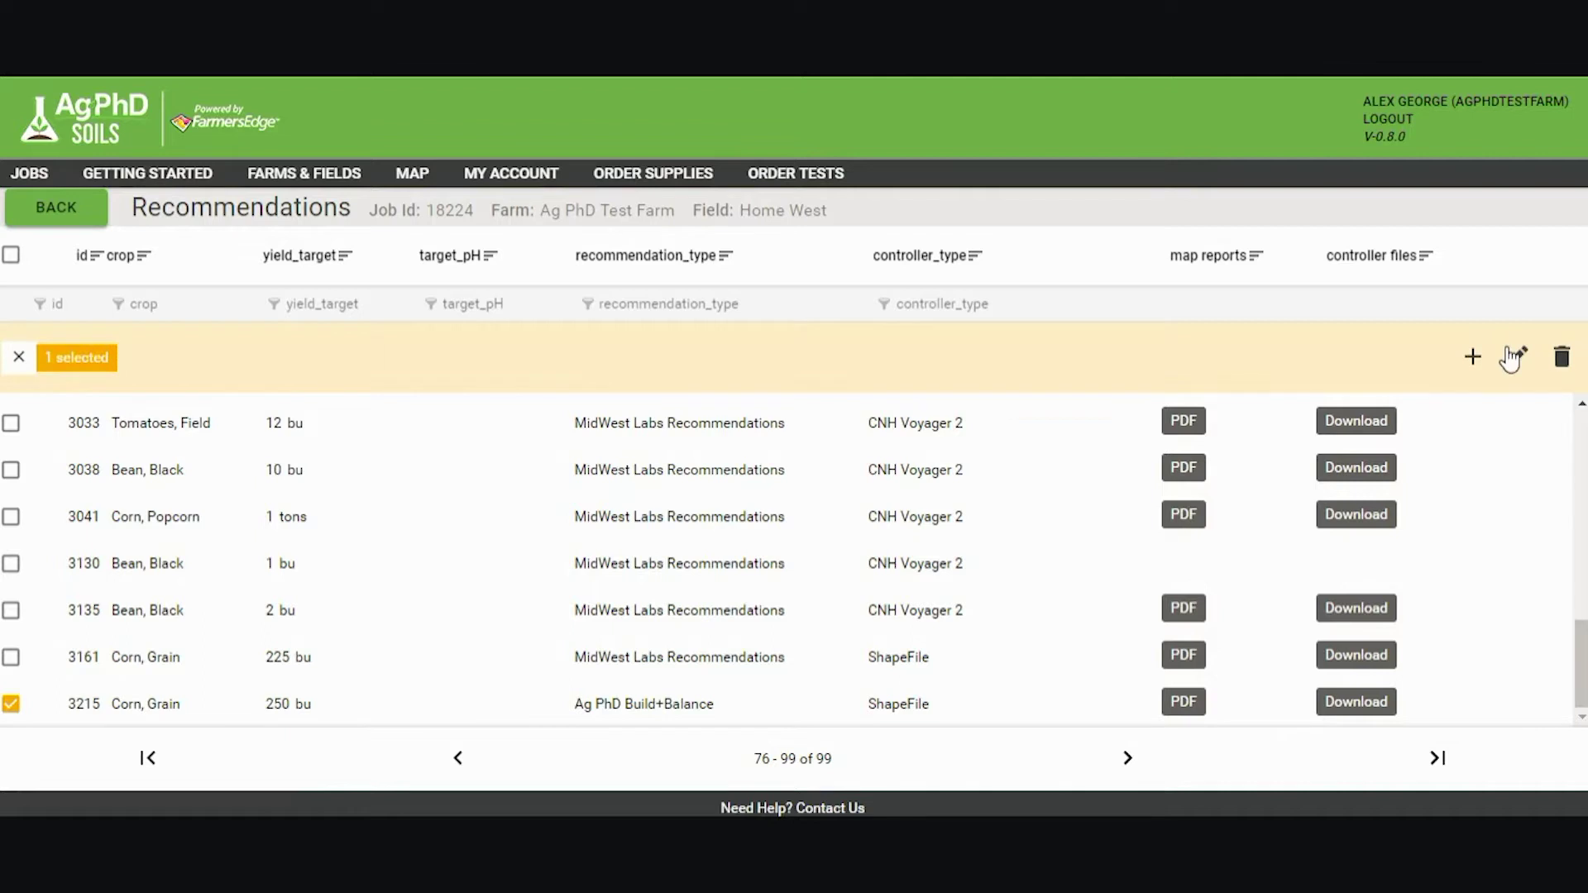
pyautogui.click(1511, 358)
pyautogui.click(1473, 360)
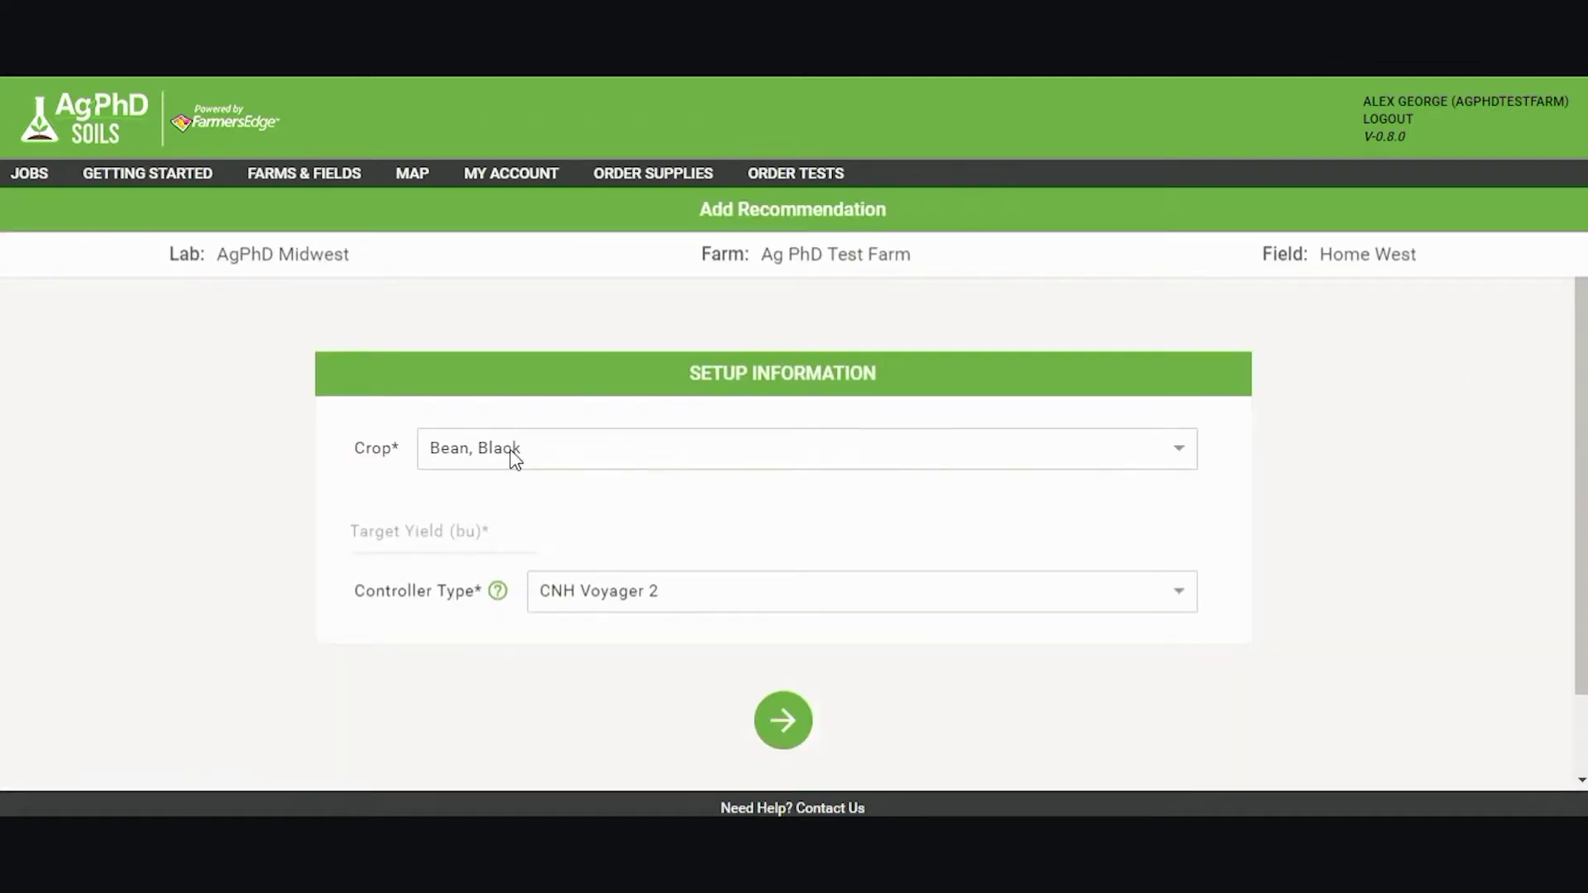
pyautogui.click(512, 451)
pyautogui.write('corn')
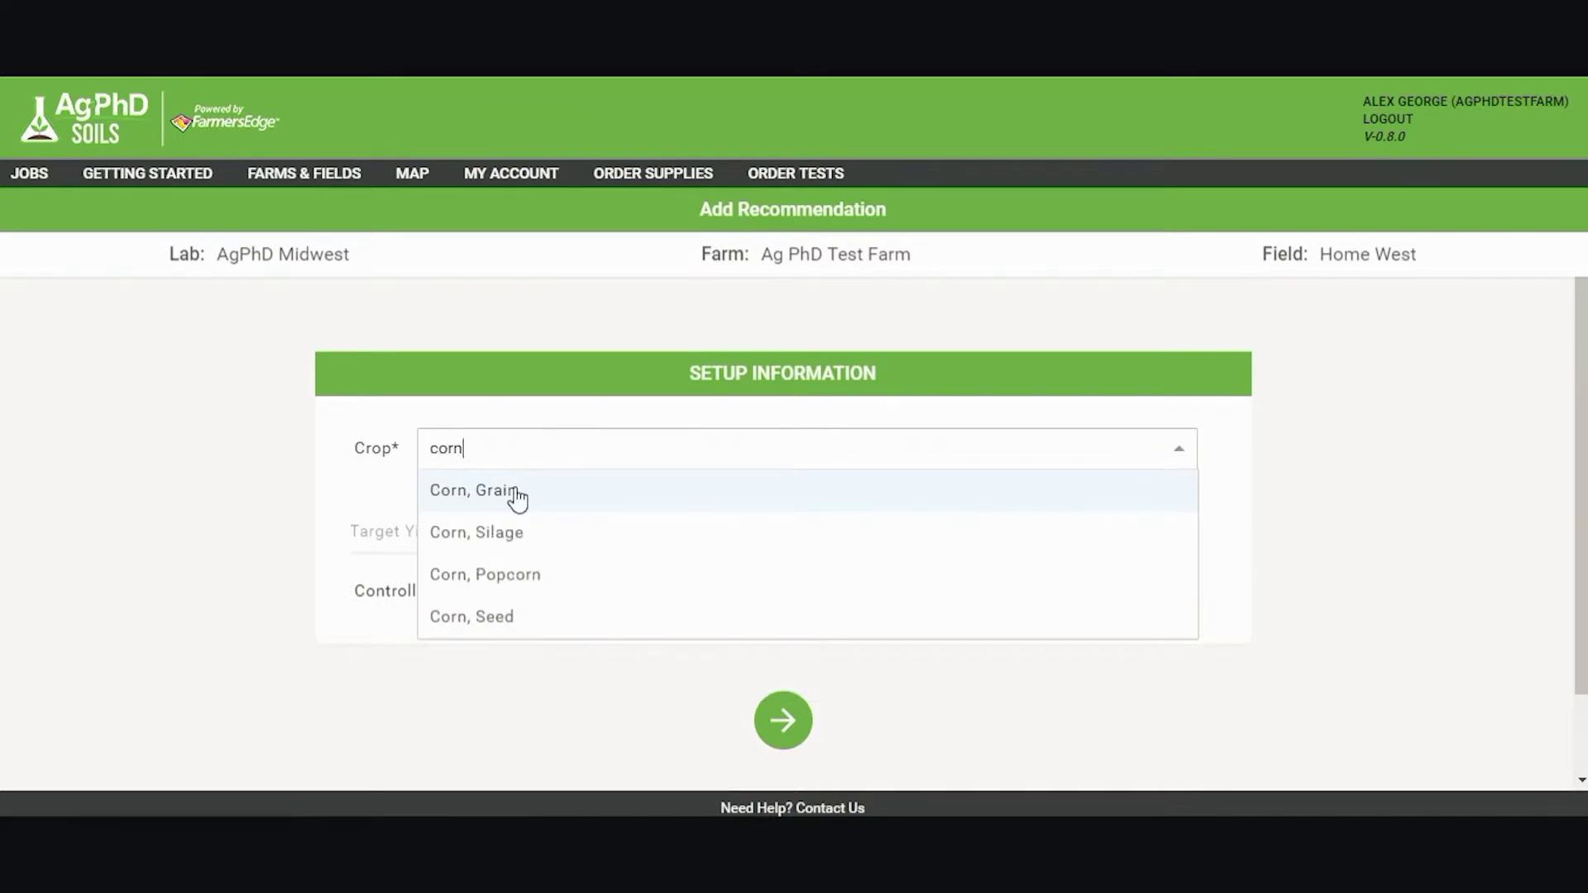
pyautogui.click(517, 497)
pyautogui.click(413, 538)
pyautogui.write('22')
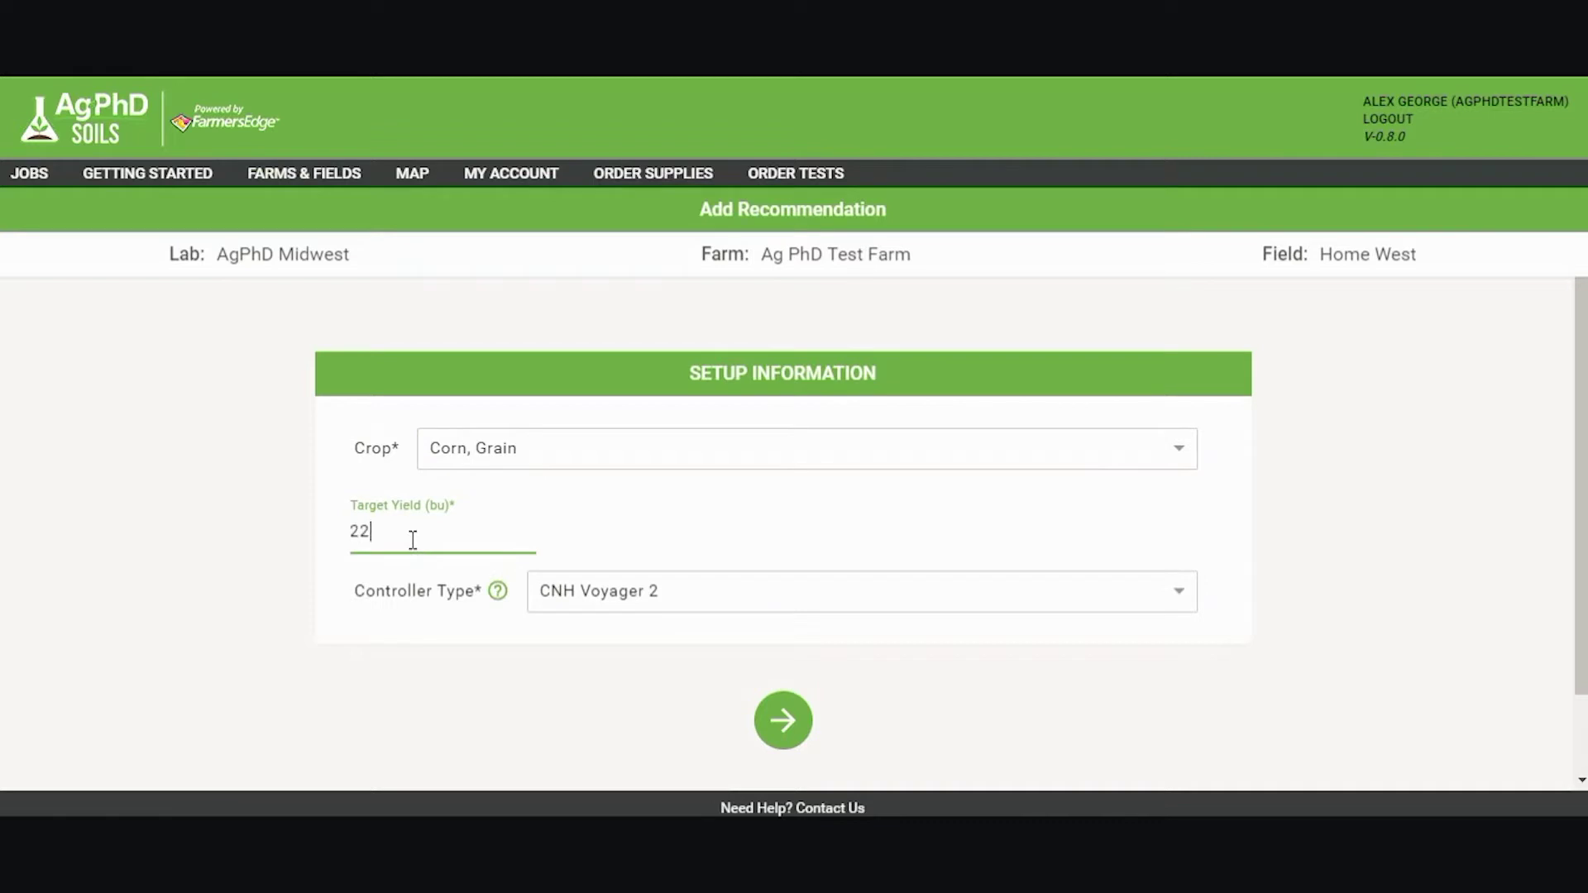
pyautogui.write('5')
# Look through the available controller types for the recommendation without changing the selection
pyautogui.click(685, 592)
pyautogui.scroll(-2, 686, 592)
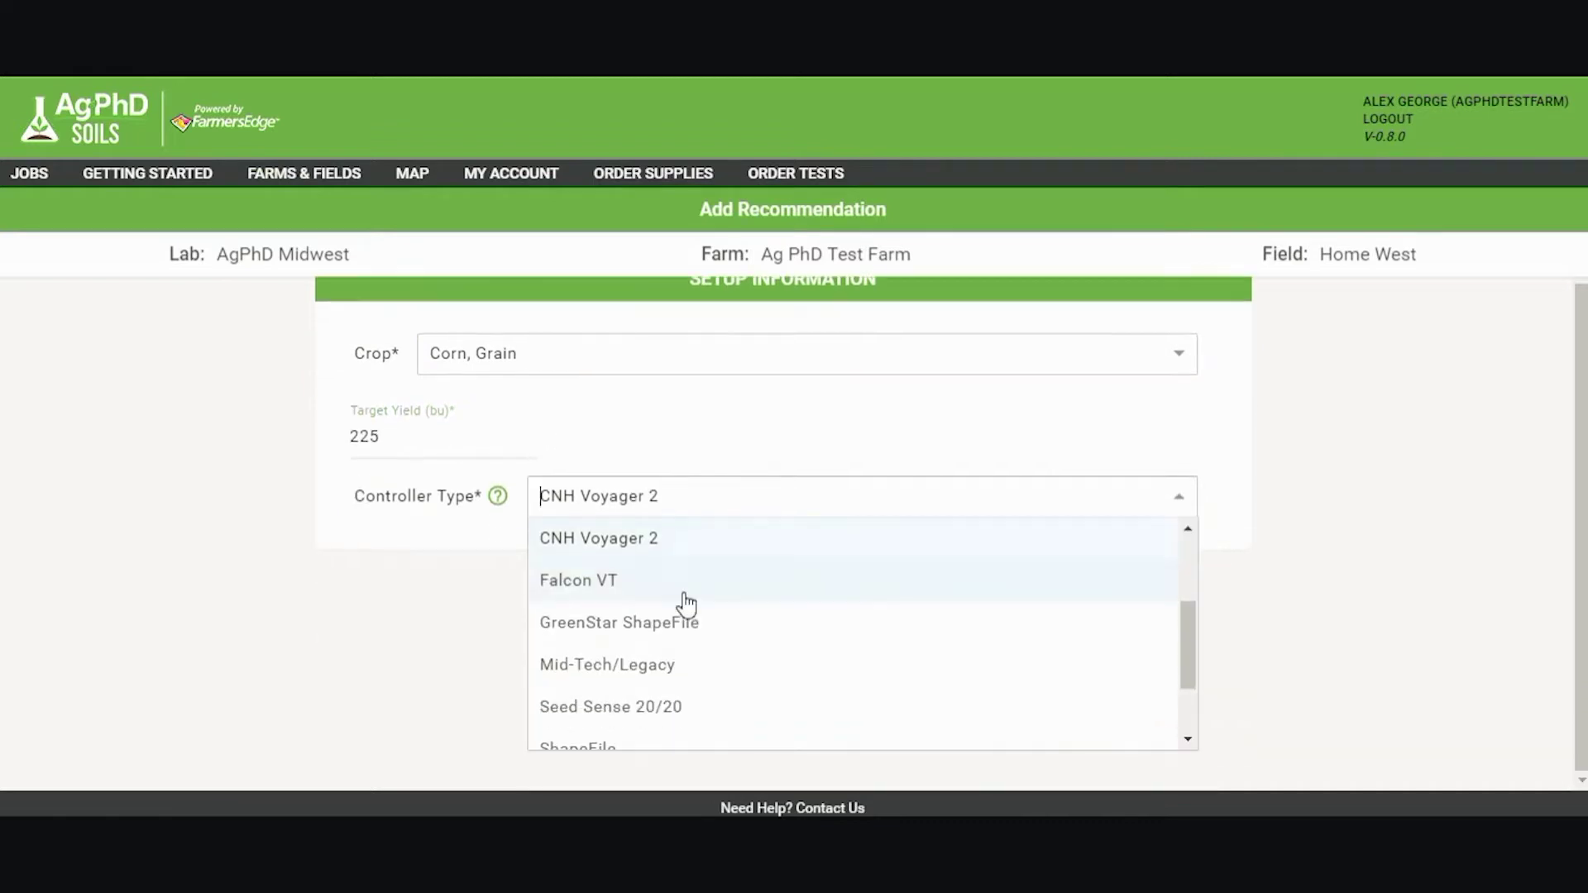
pyautogui.scroll(-2, 686, 602)
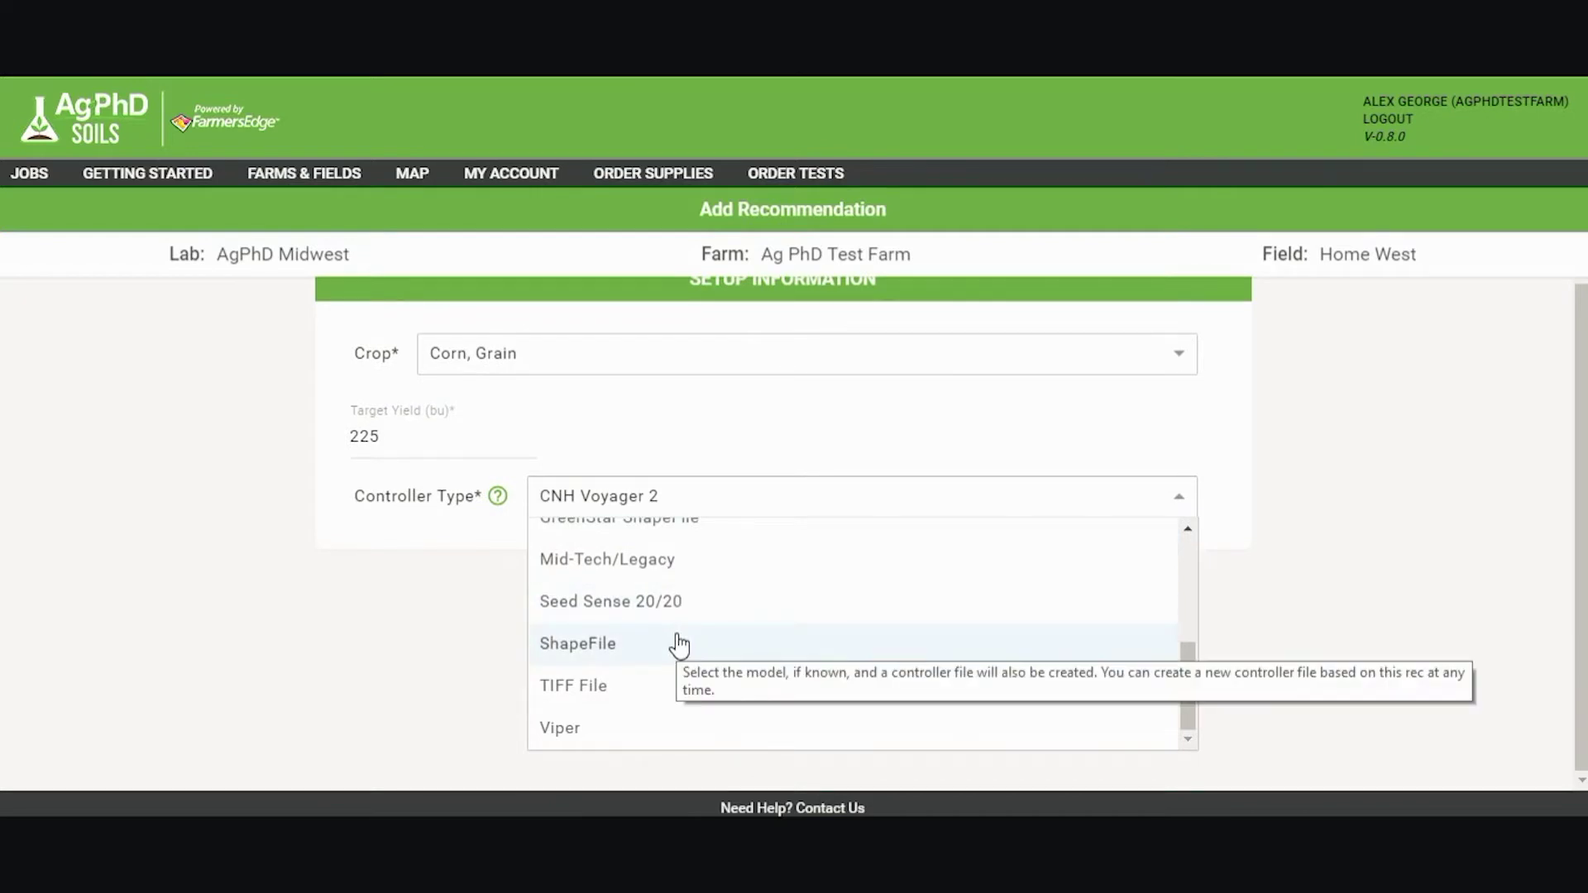
pyautogui.scroll(4, 676, 645)
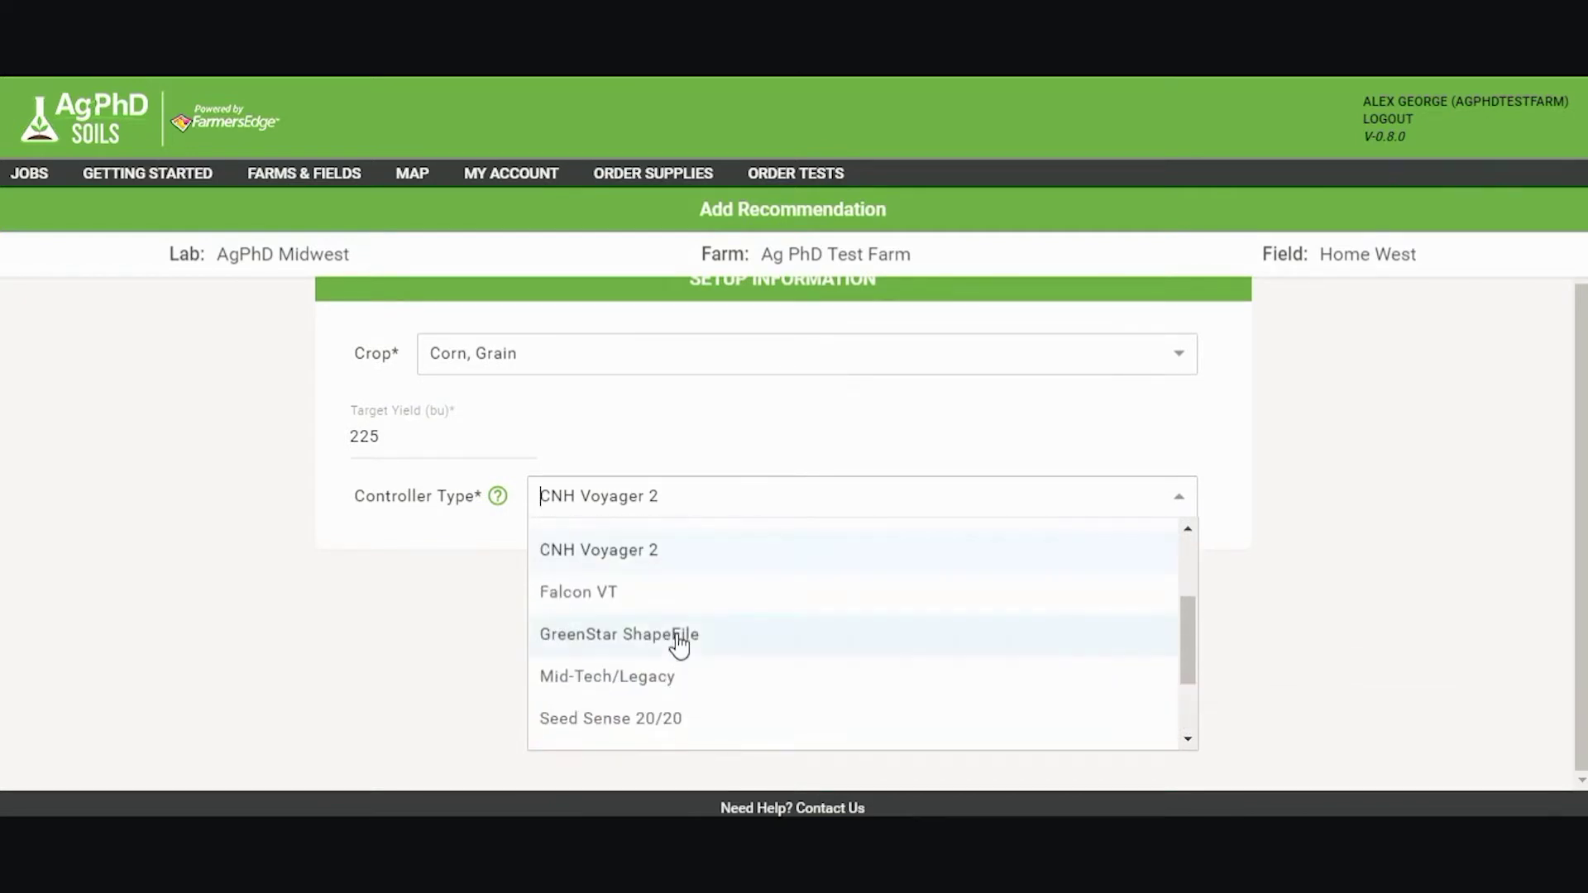
pyautogui.click(528, 445)
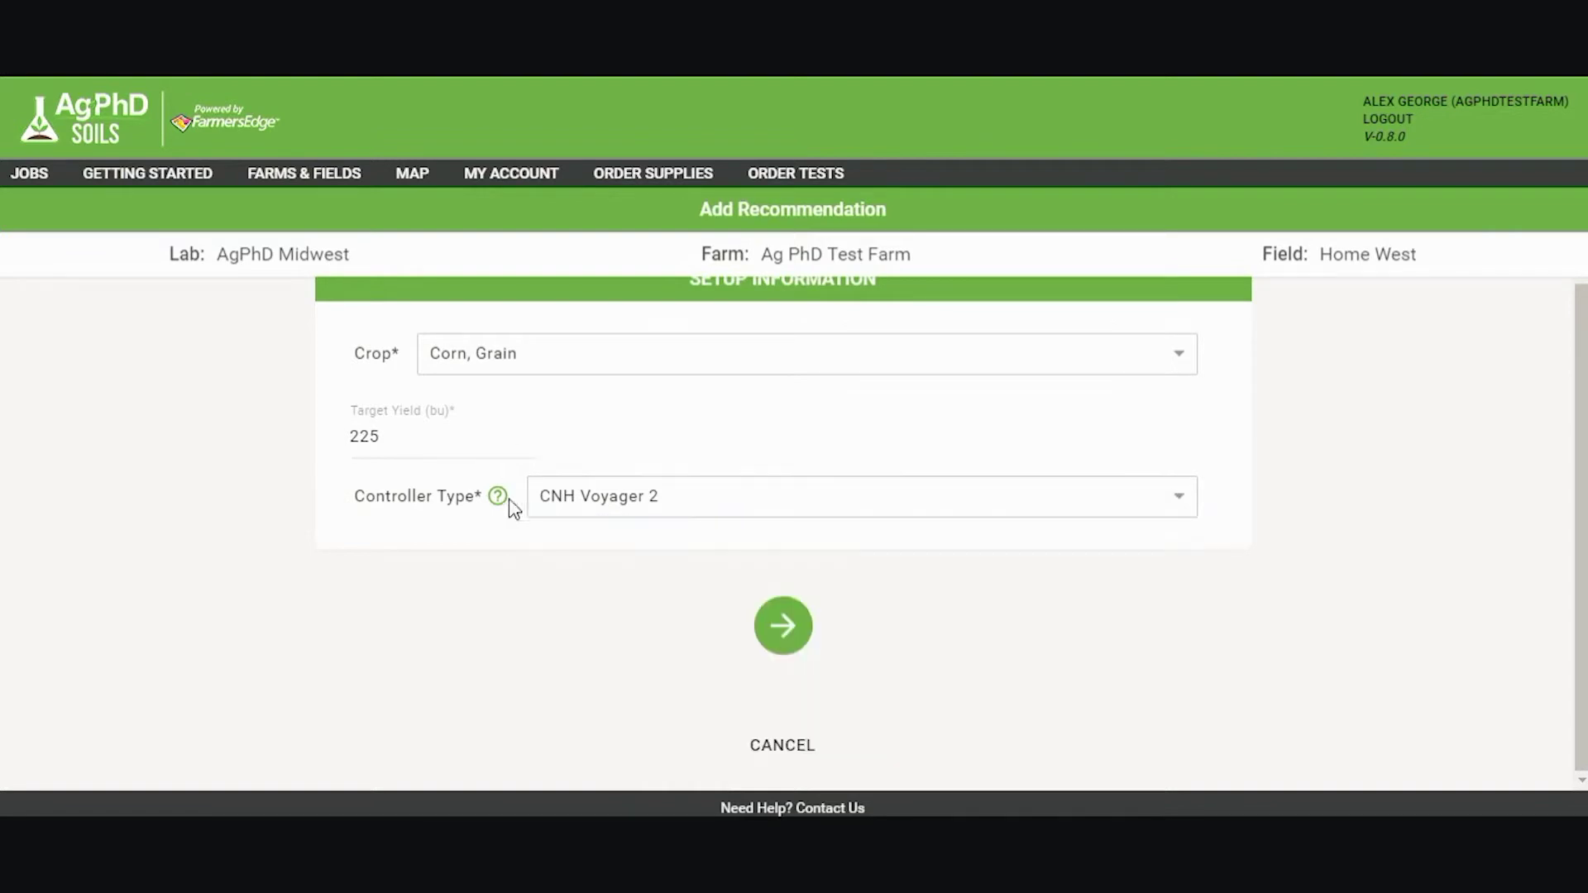
# Read the controller types help, checking which file type suits each controller and the notes below the table
pyautogui.click(497, 496)
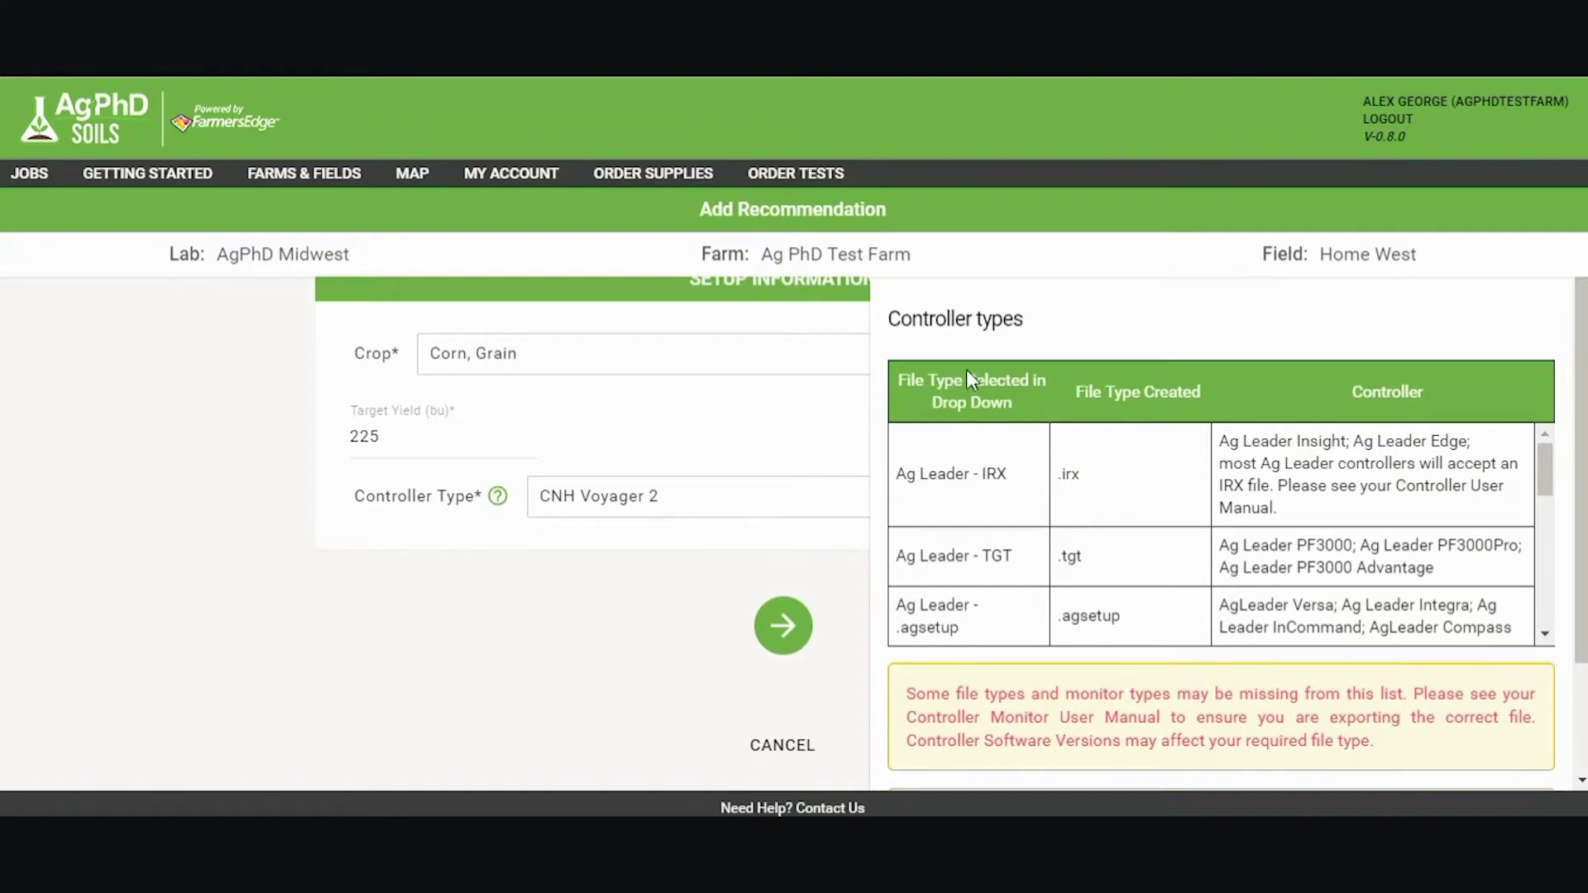
pyautogui.scroll(-2, 1044, 507)
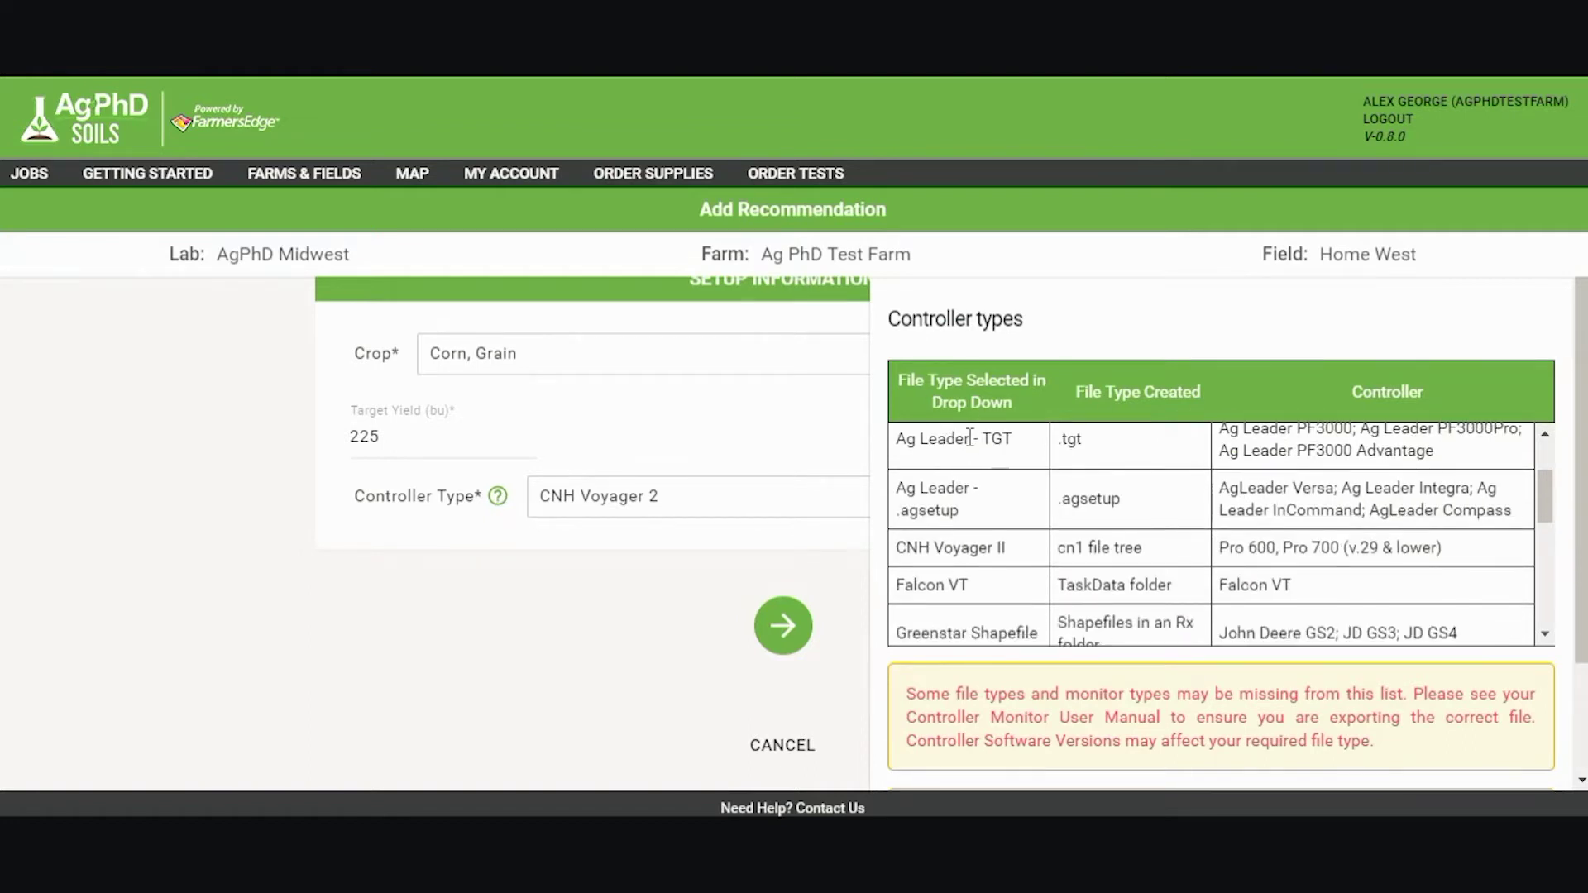
pyautogui.scroll(2, 1043, 507)
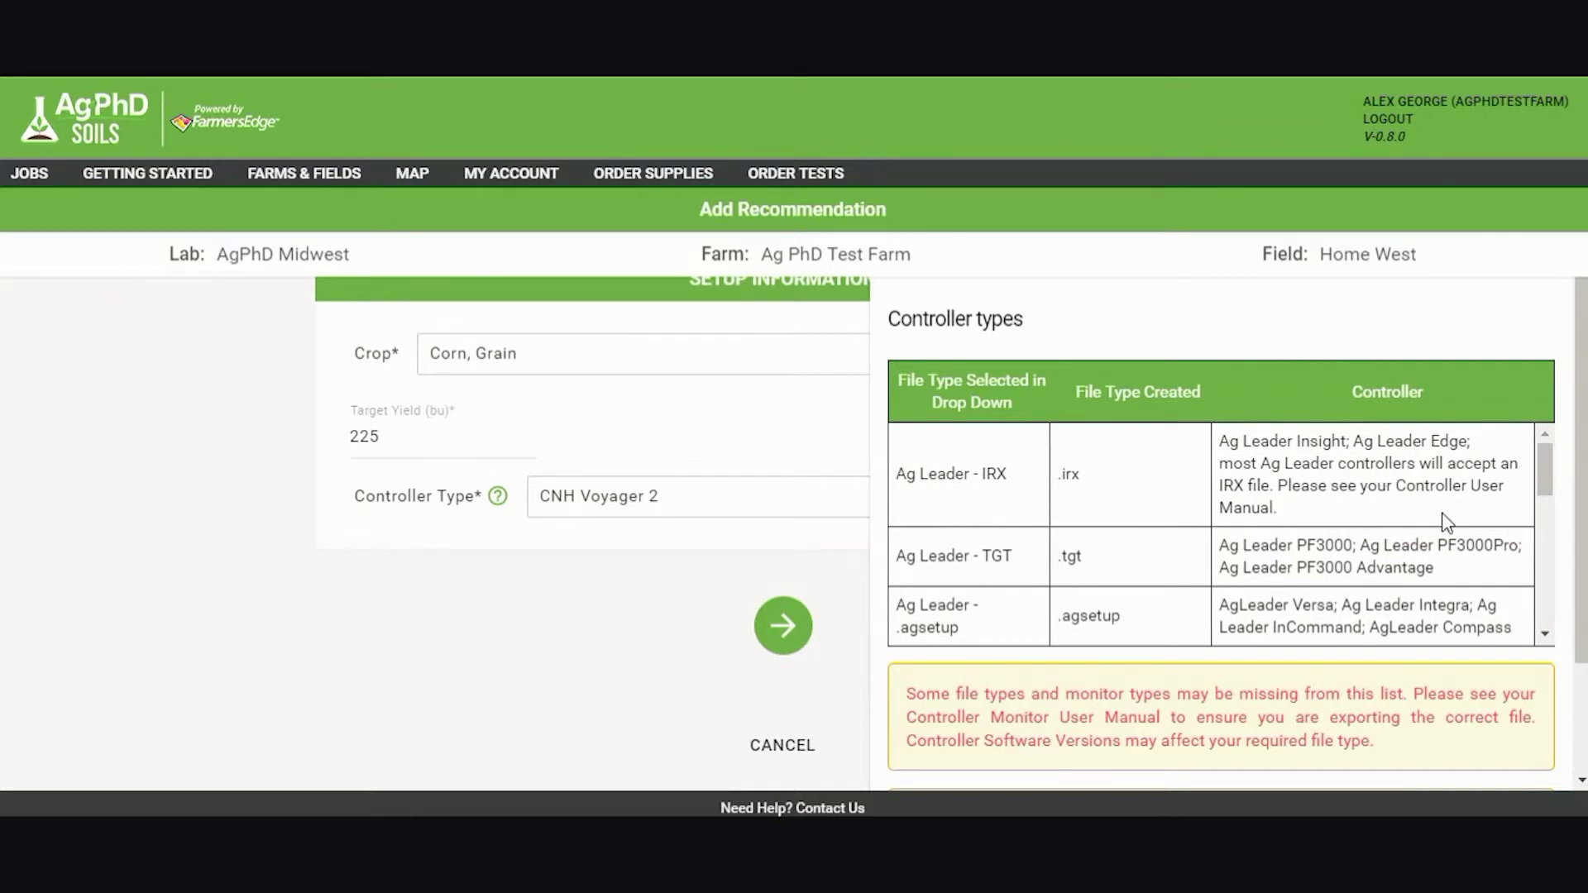
pyautogui.scroll(-3, 1056, 546)
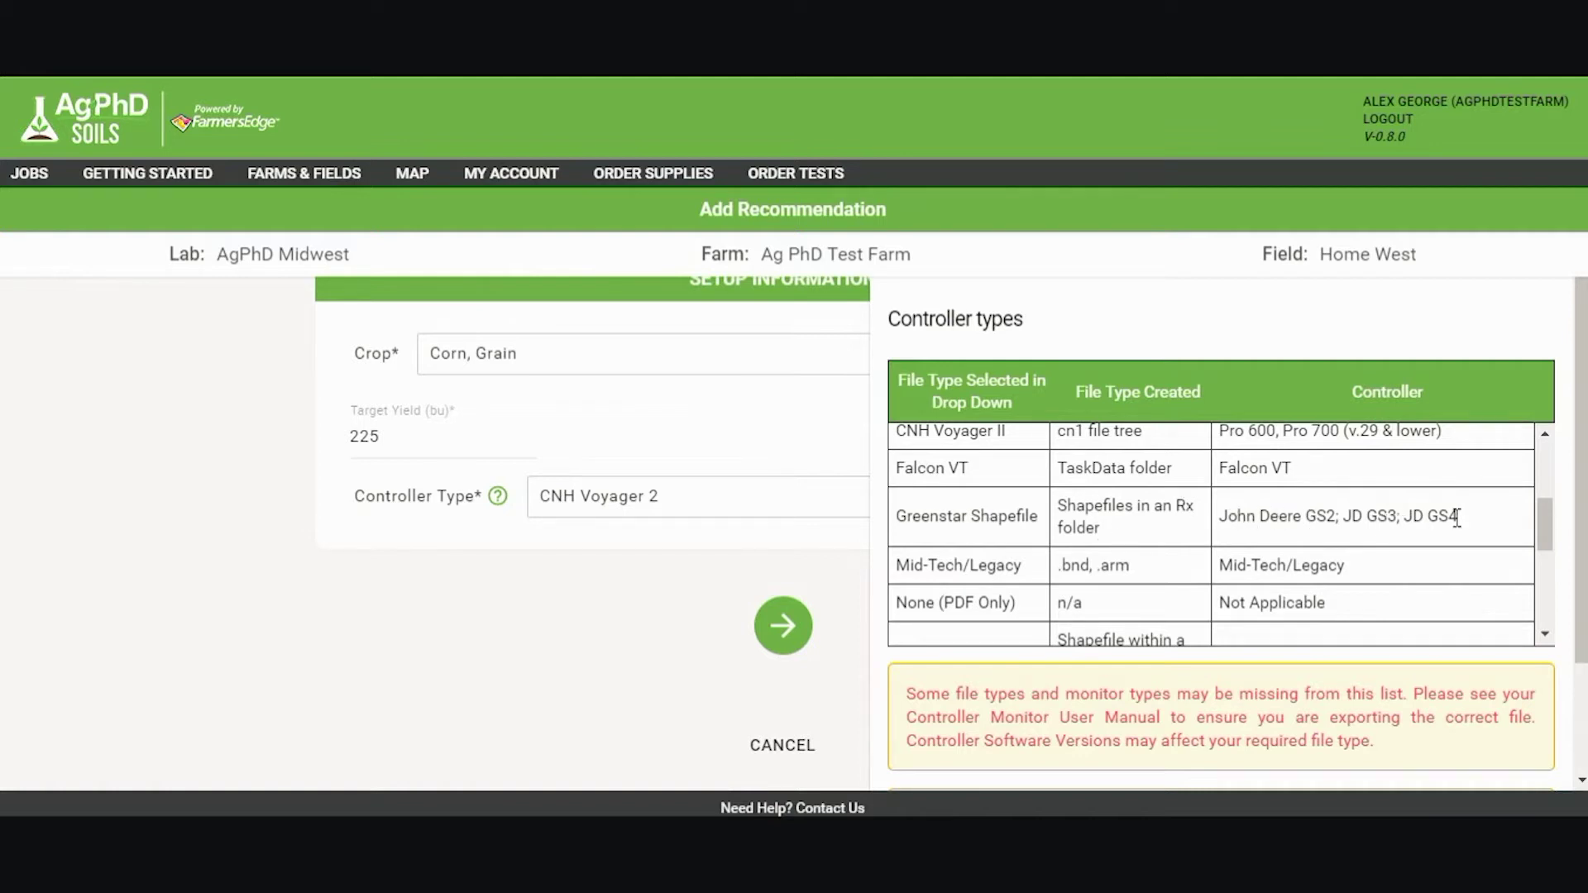
pyautogui.scroll(-3, 1191, 549)
pyautogui.scroll(-3, 997, 480)
pyautogui.scroll(2, 988, 439)
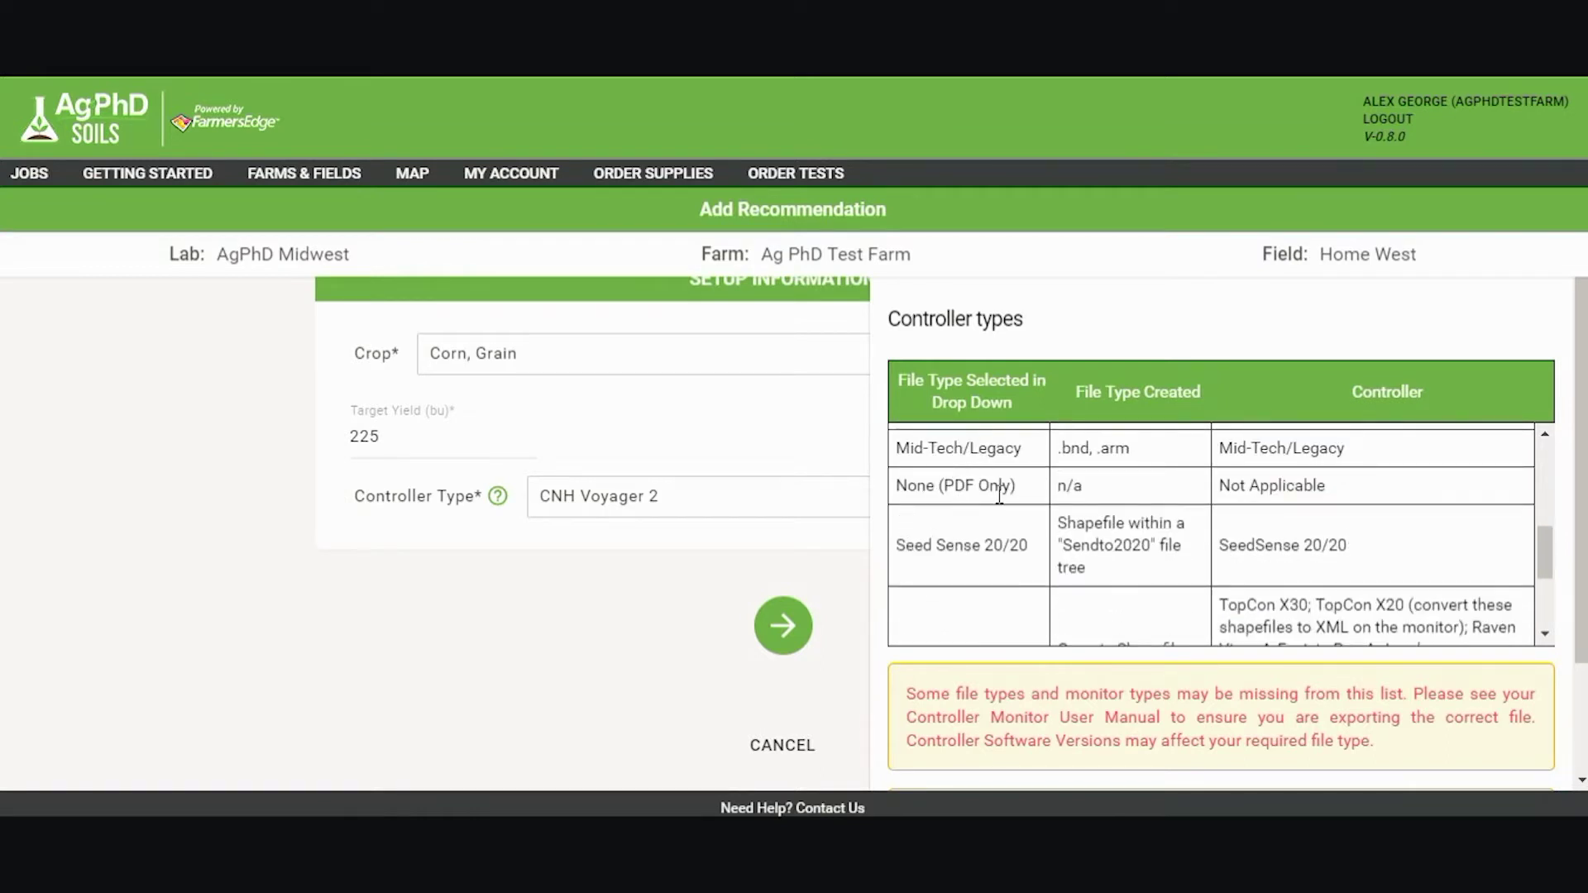
pyautogui.scroll(-2, 988, 492)
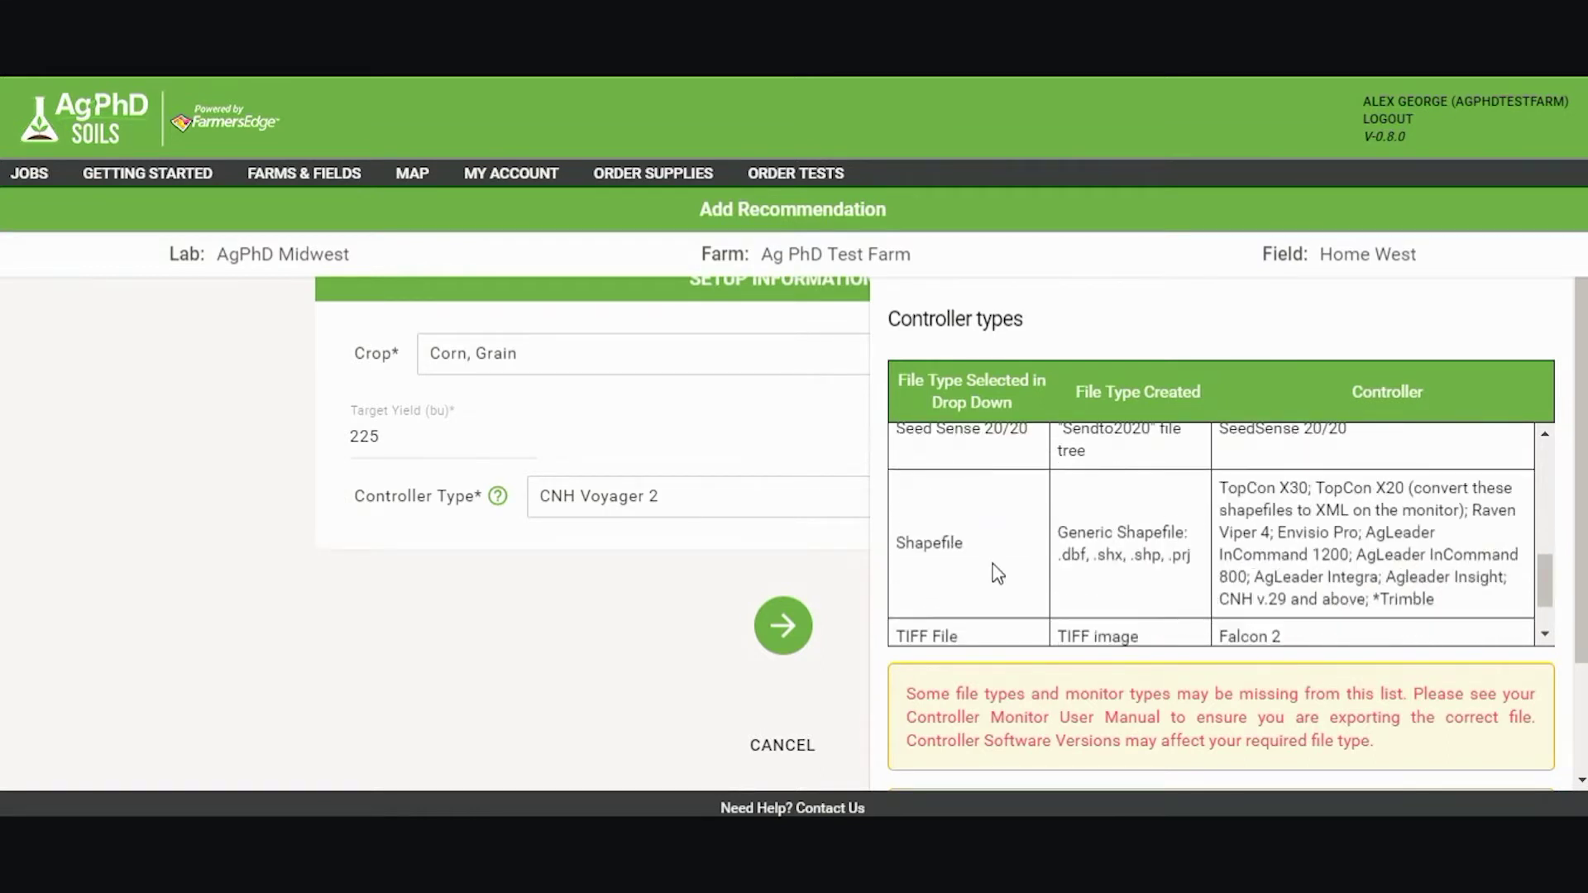
pyautogui.scroll(-1, 1159, 550)
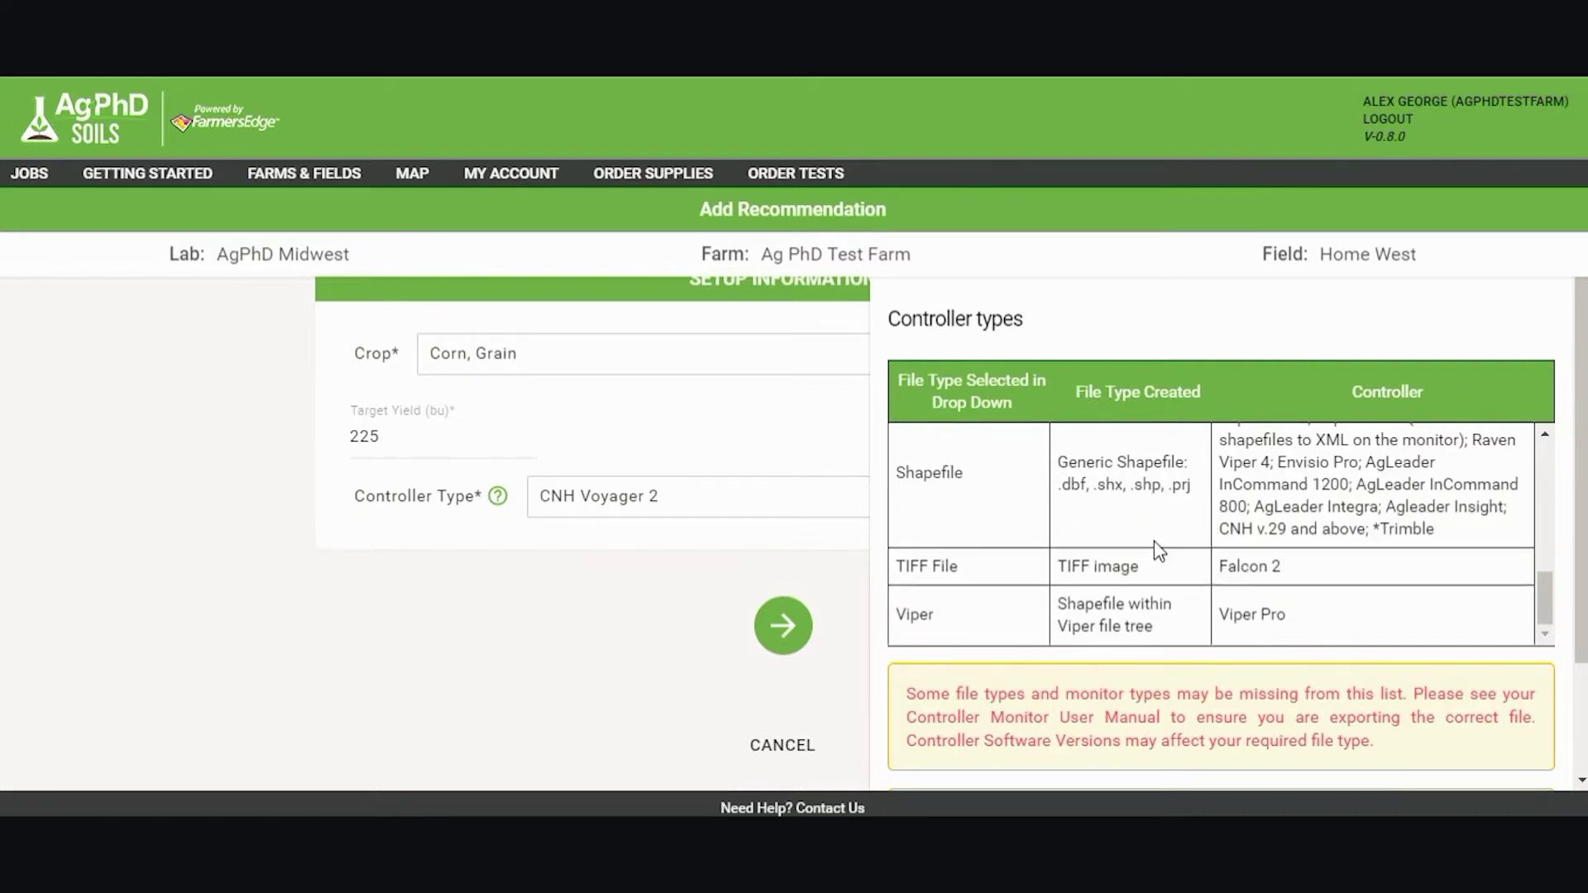
pyautogui.scroll(-2, 1159, 550)
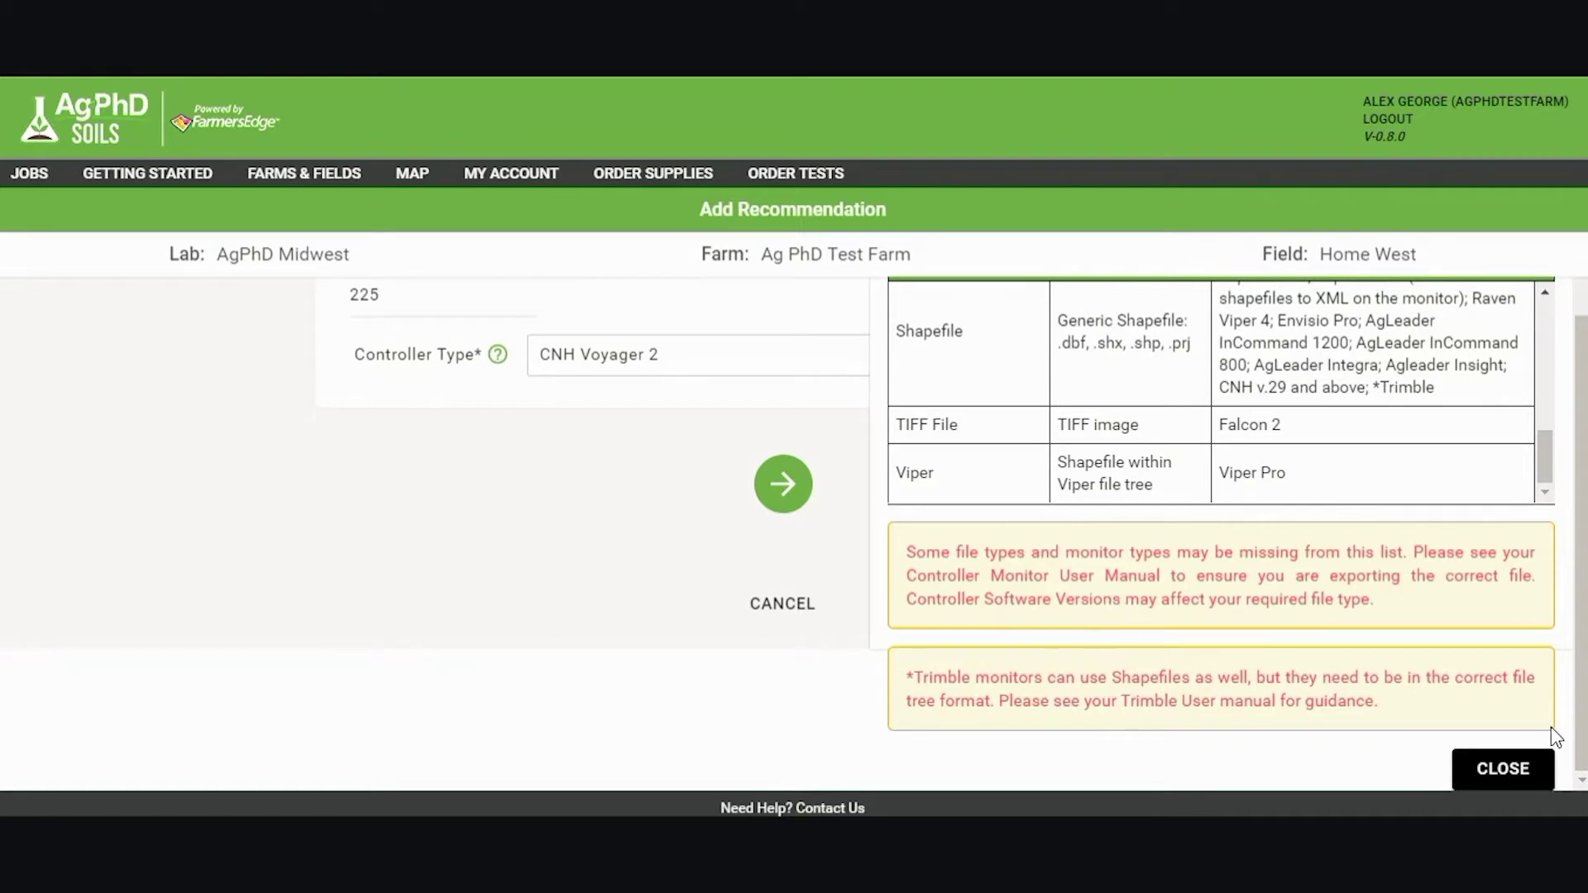
pyautogui.click(1503, 768)
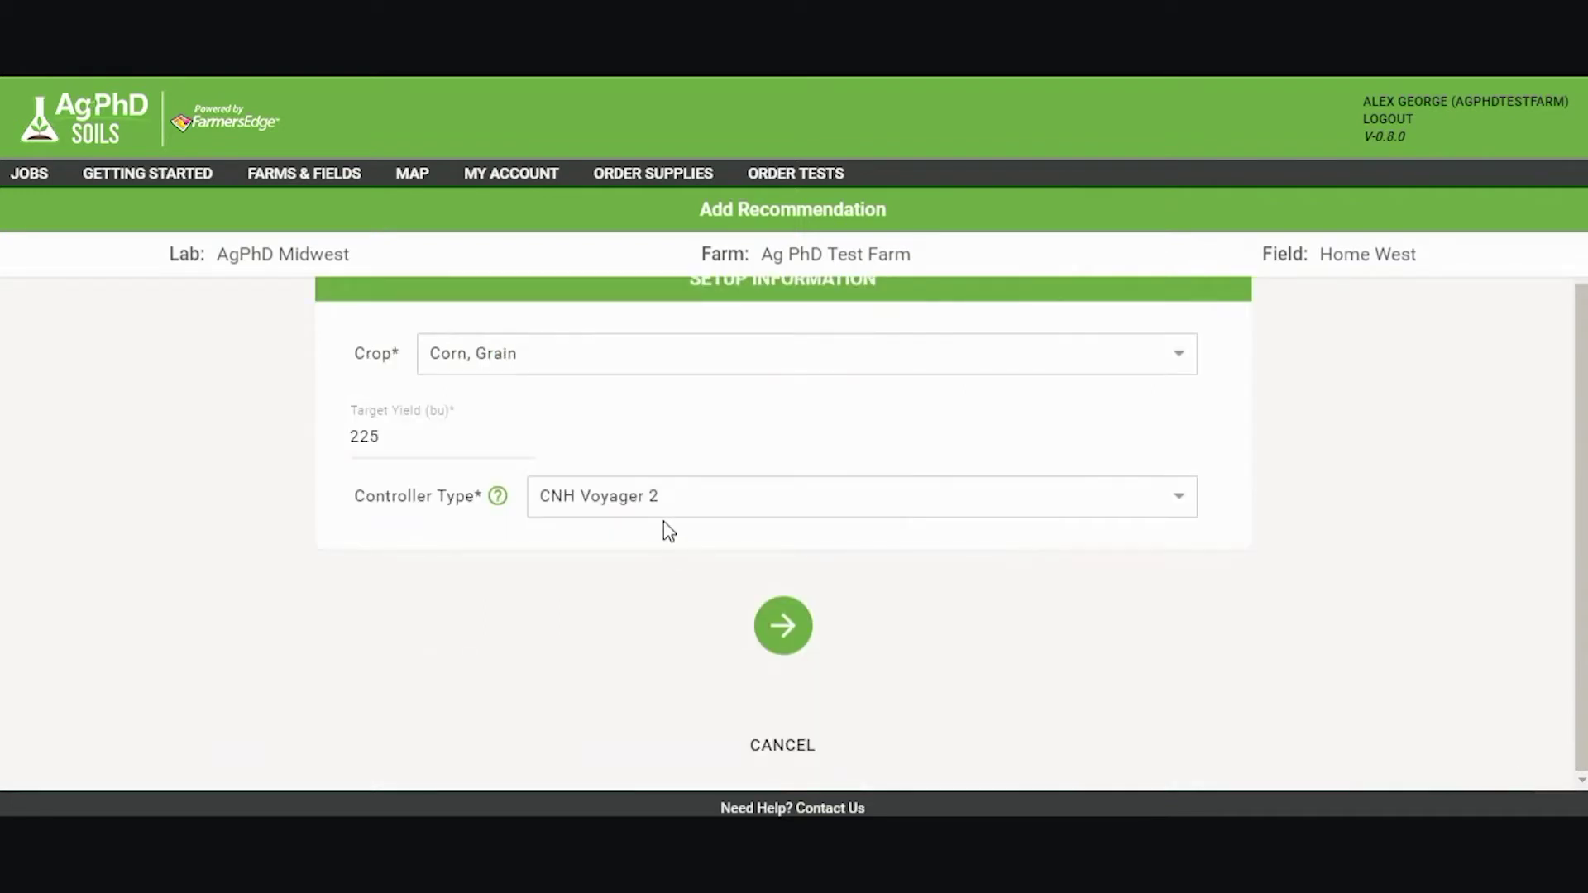
# Choose the controller type for the recommendation and continue to the recommendation type
pyautogui.click(603, 503)
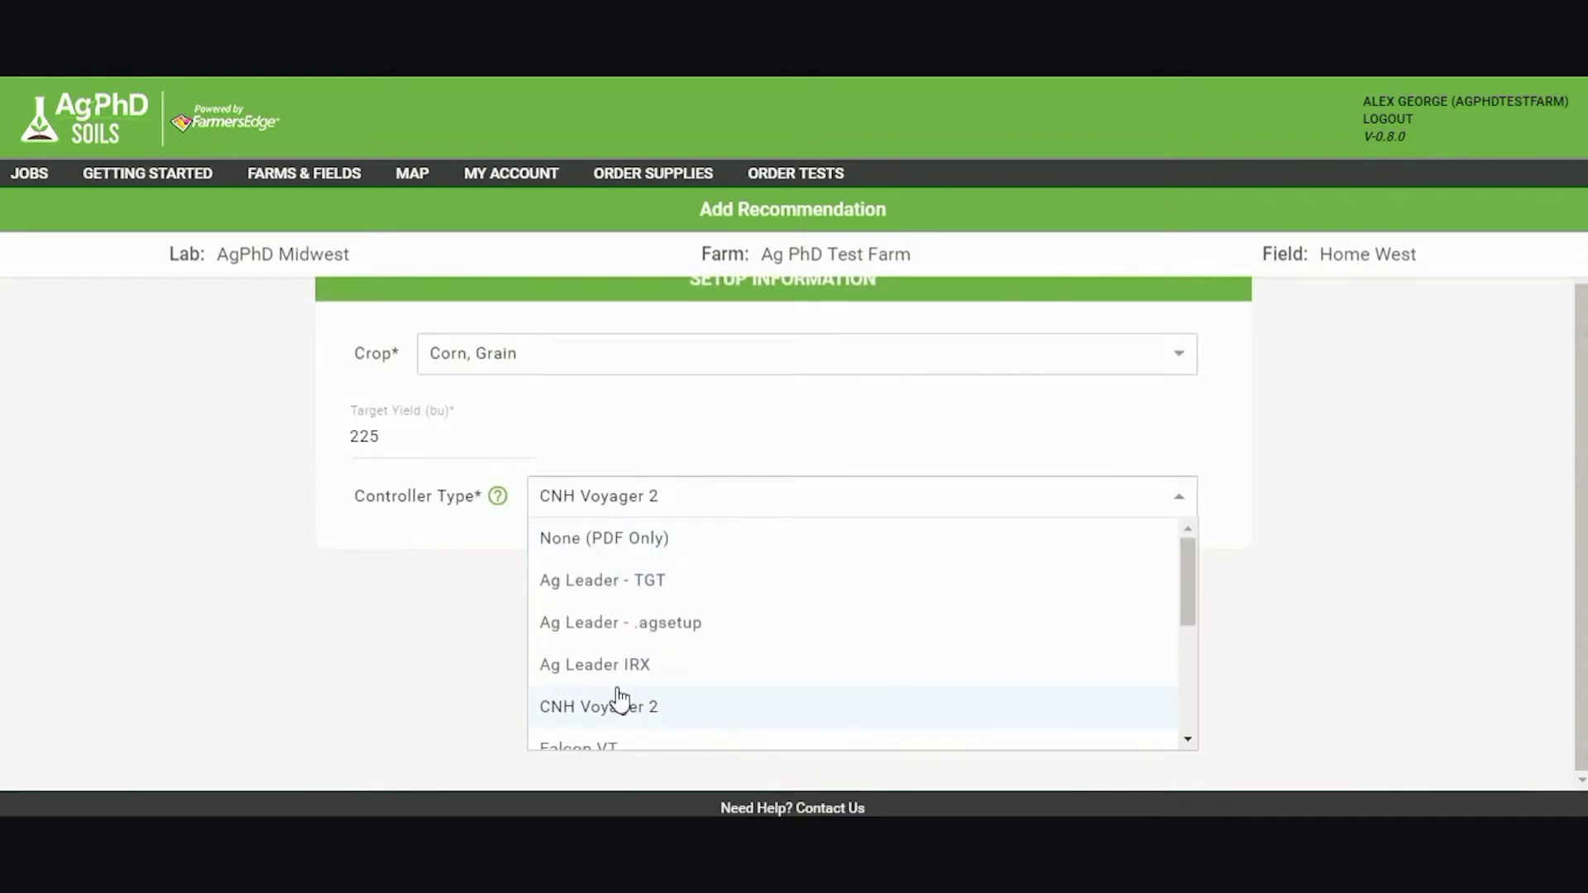
pyautogui.scroll(-3, 618, 688)
pyautogui.click(627, 554)
pyautogui.click(800, 640)
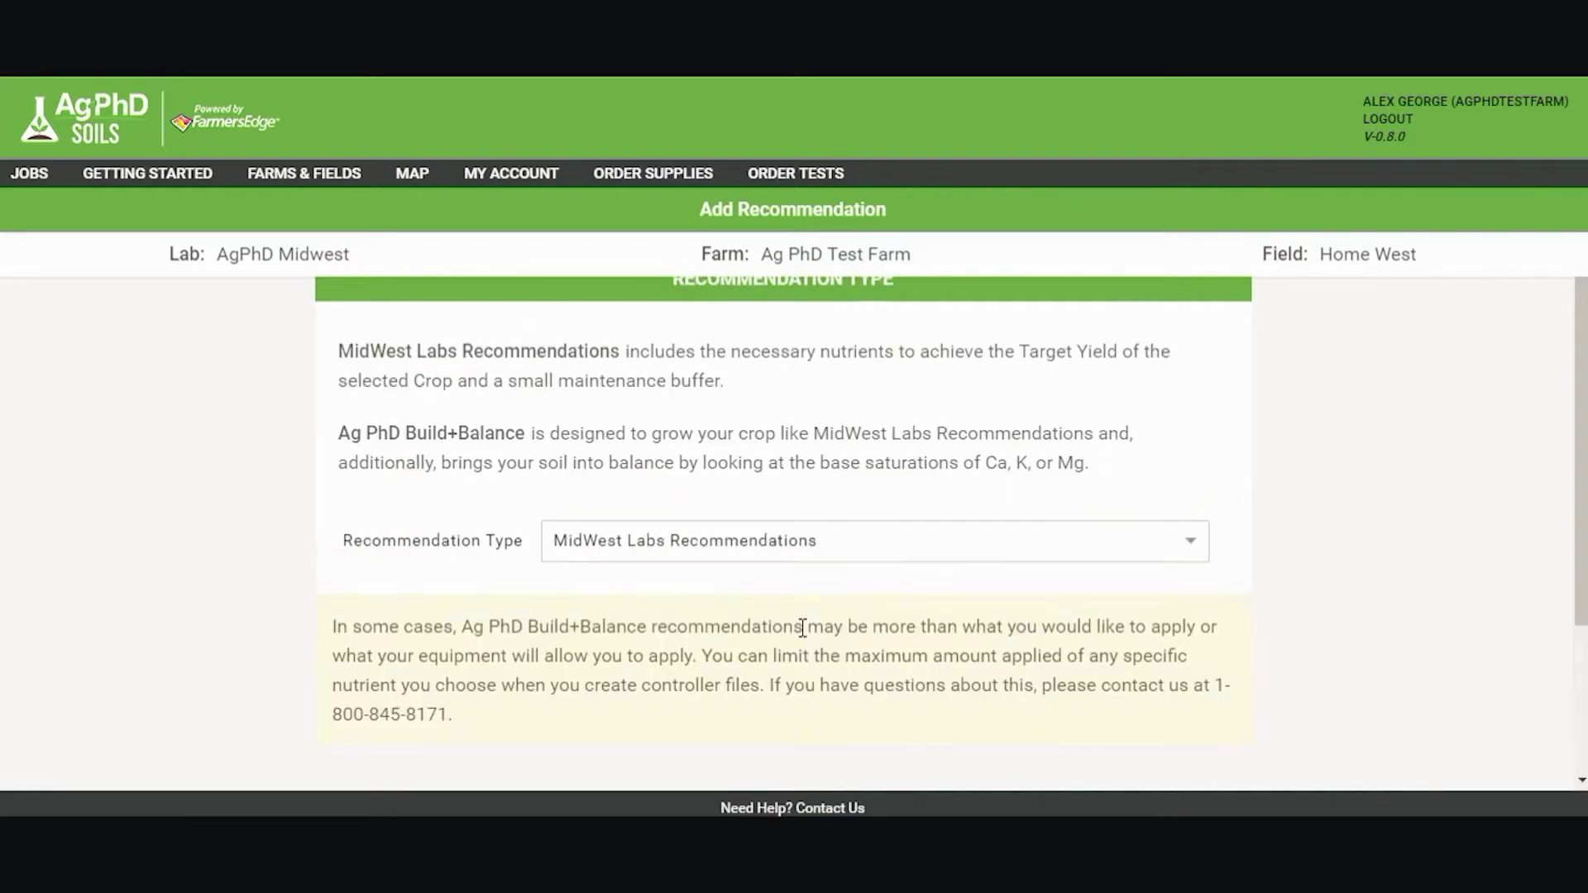
# Set the recommendation type to Ag PhD Build+Balance and continue to the nitrogen credits
pyautogui.click(775, 549)
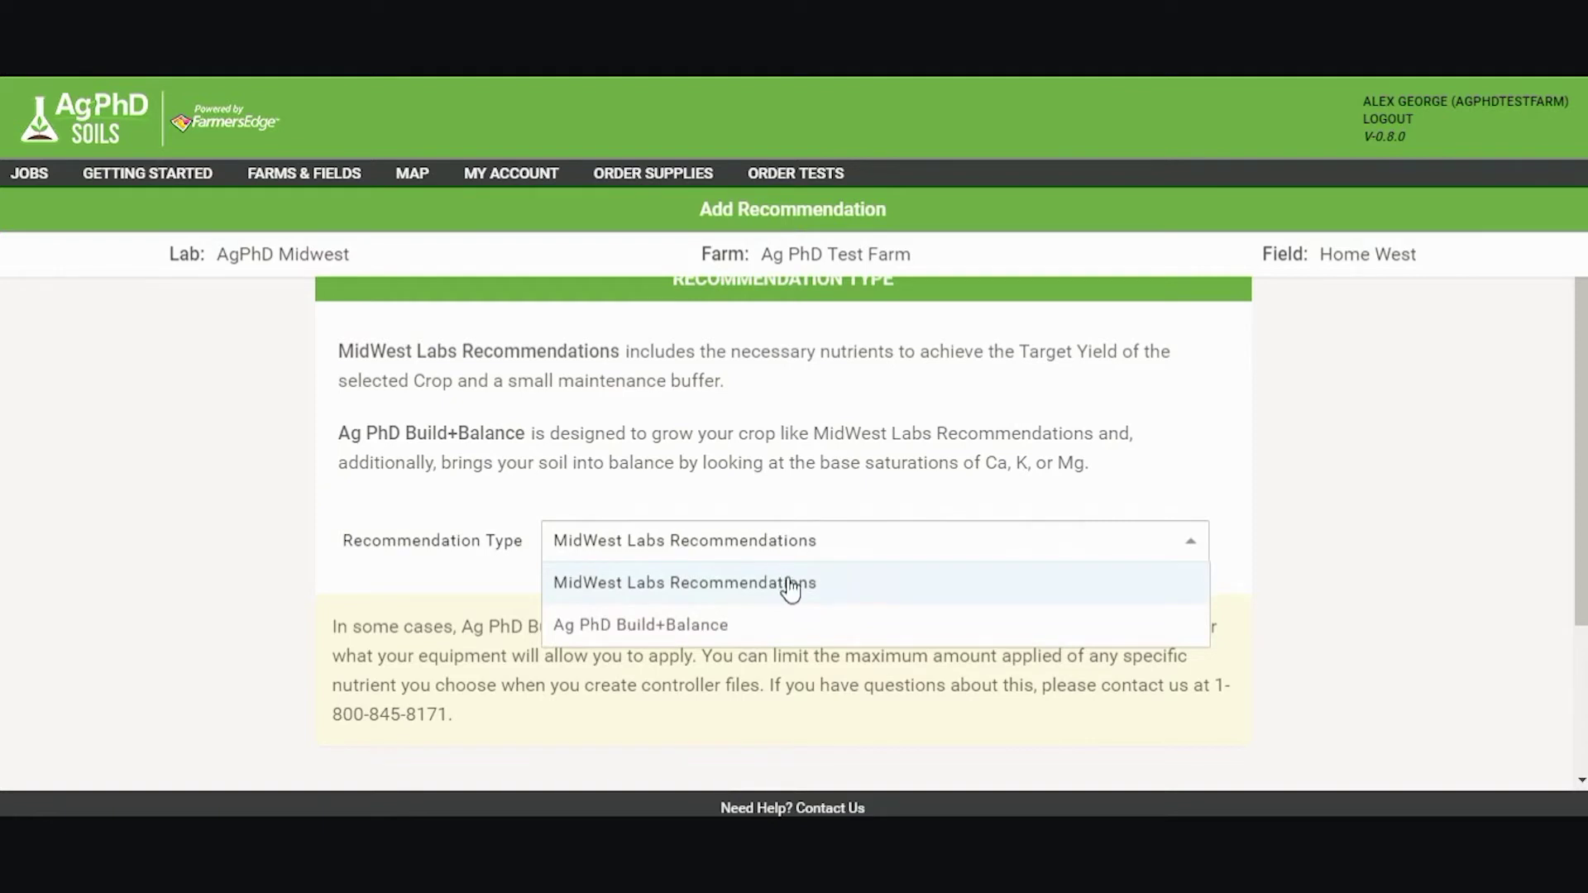
pyautogui.click(742, 626)
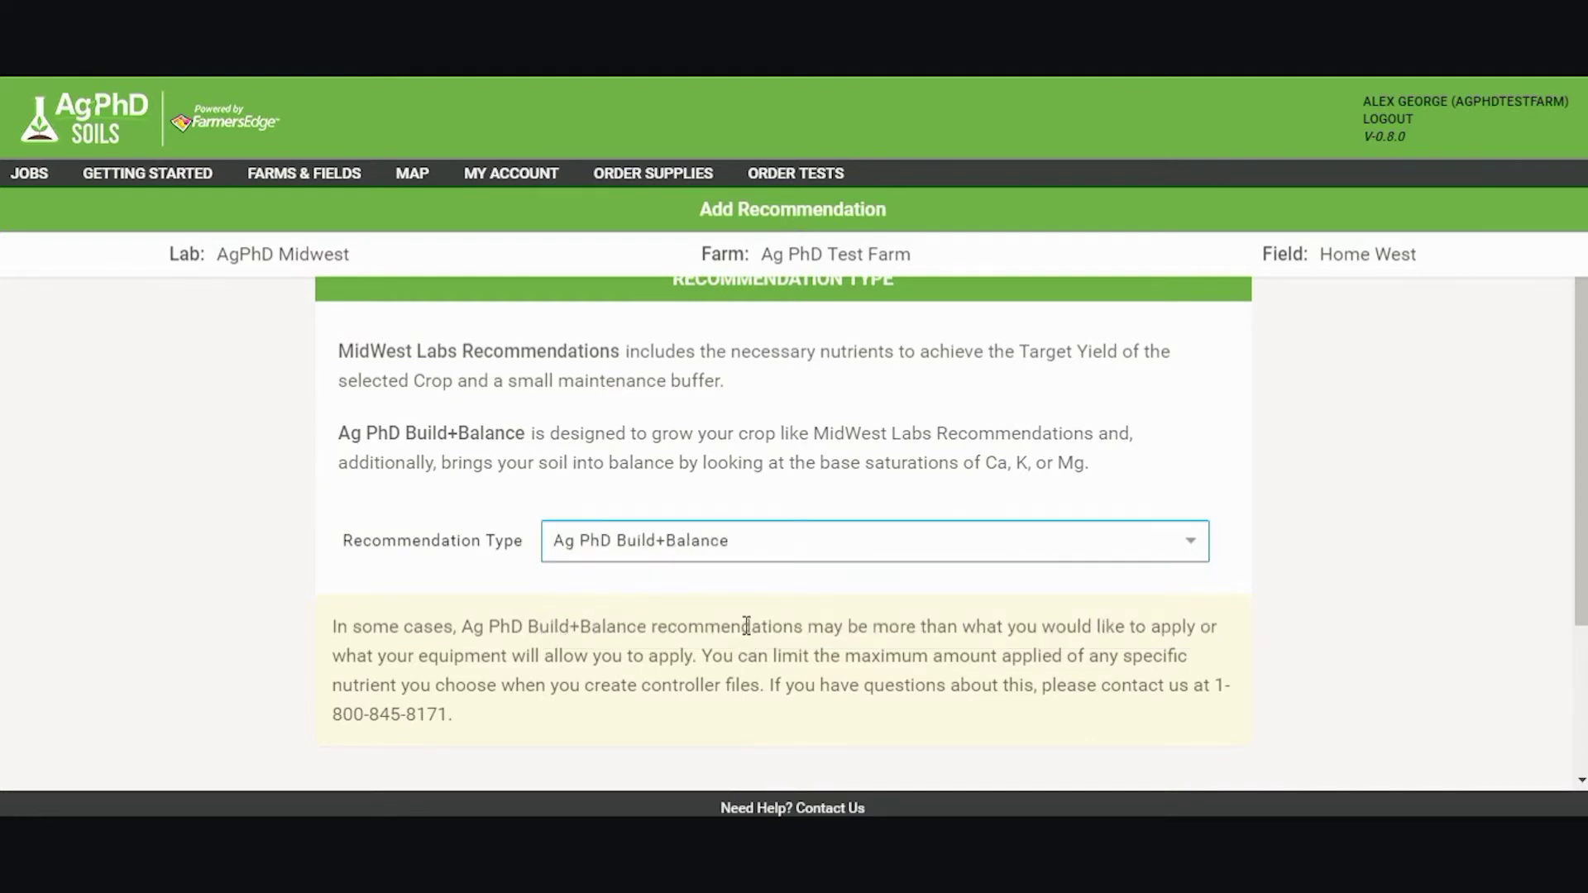
pyautogui.scroll(-2, 765, 570)
pyautogui.click(795, 715)
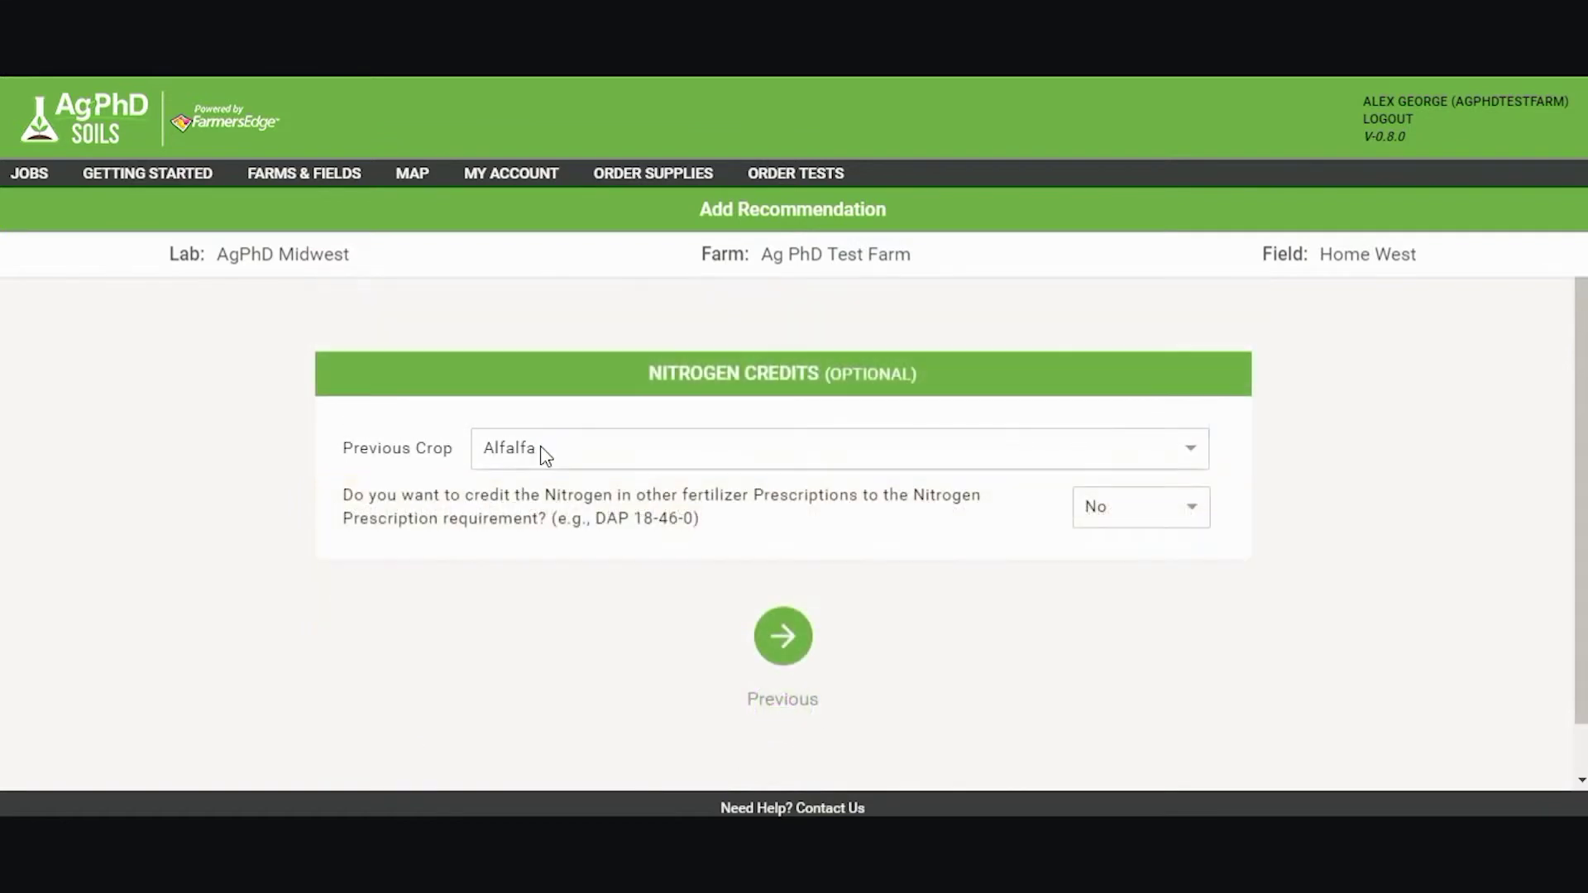
# Set the previous crop to Soybeans, credit nitrogen from other fertilizer prescriptions with Yes, and continue to the prescriptions
pyautogui.click(544, 450)
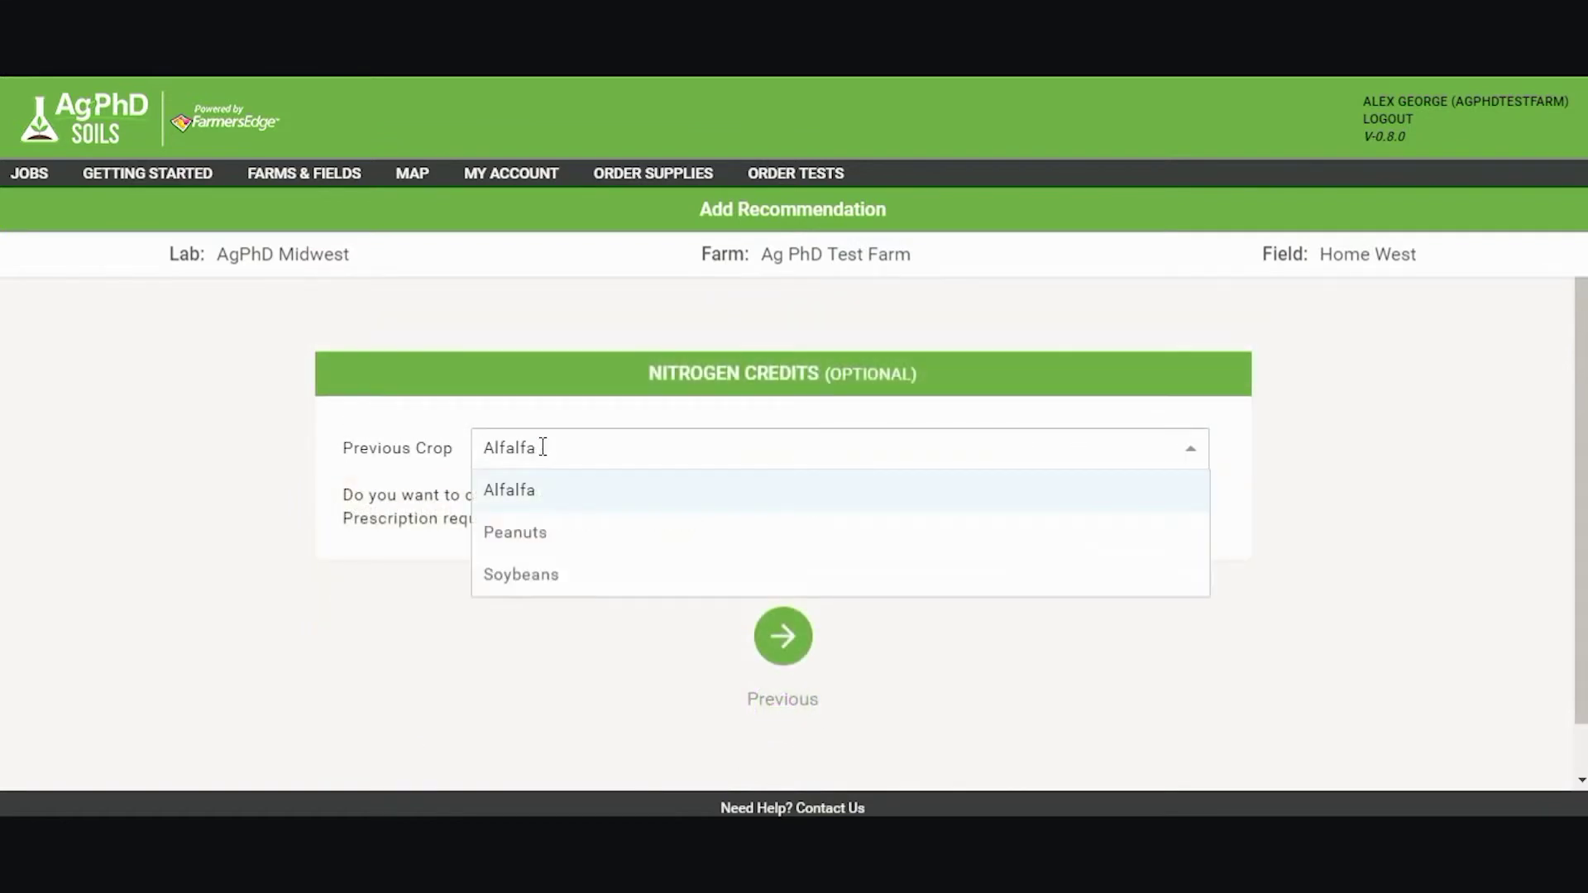
pyautogui.click(537, 590)
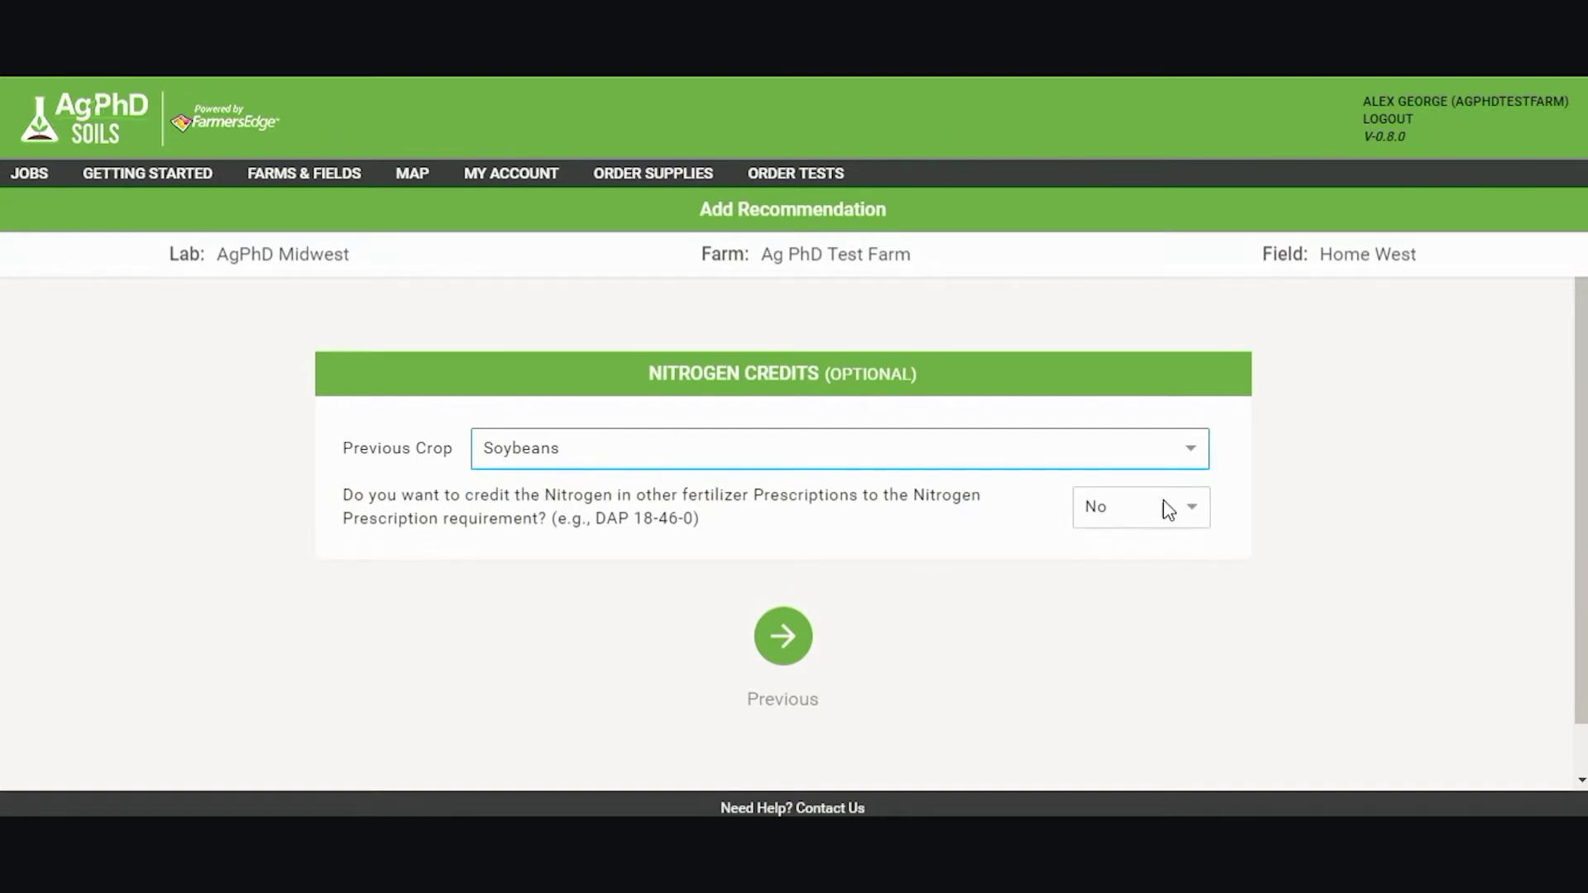
pyautogui.click(1108, 508)
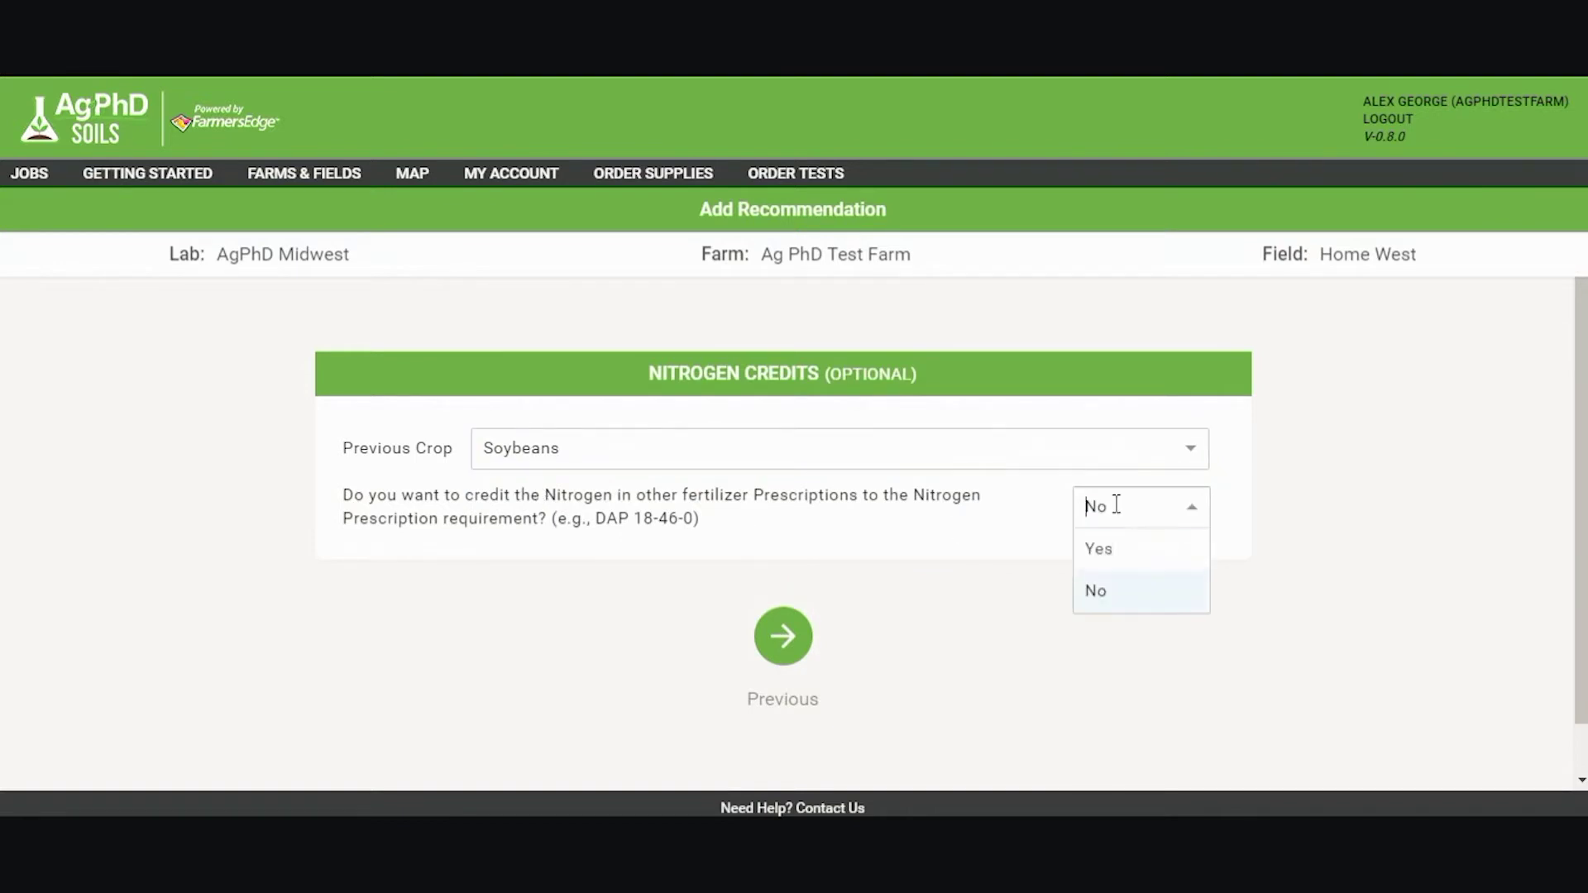
pyautogui.click(1131, 552)
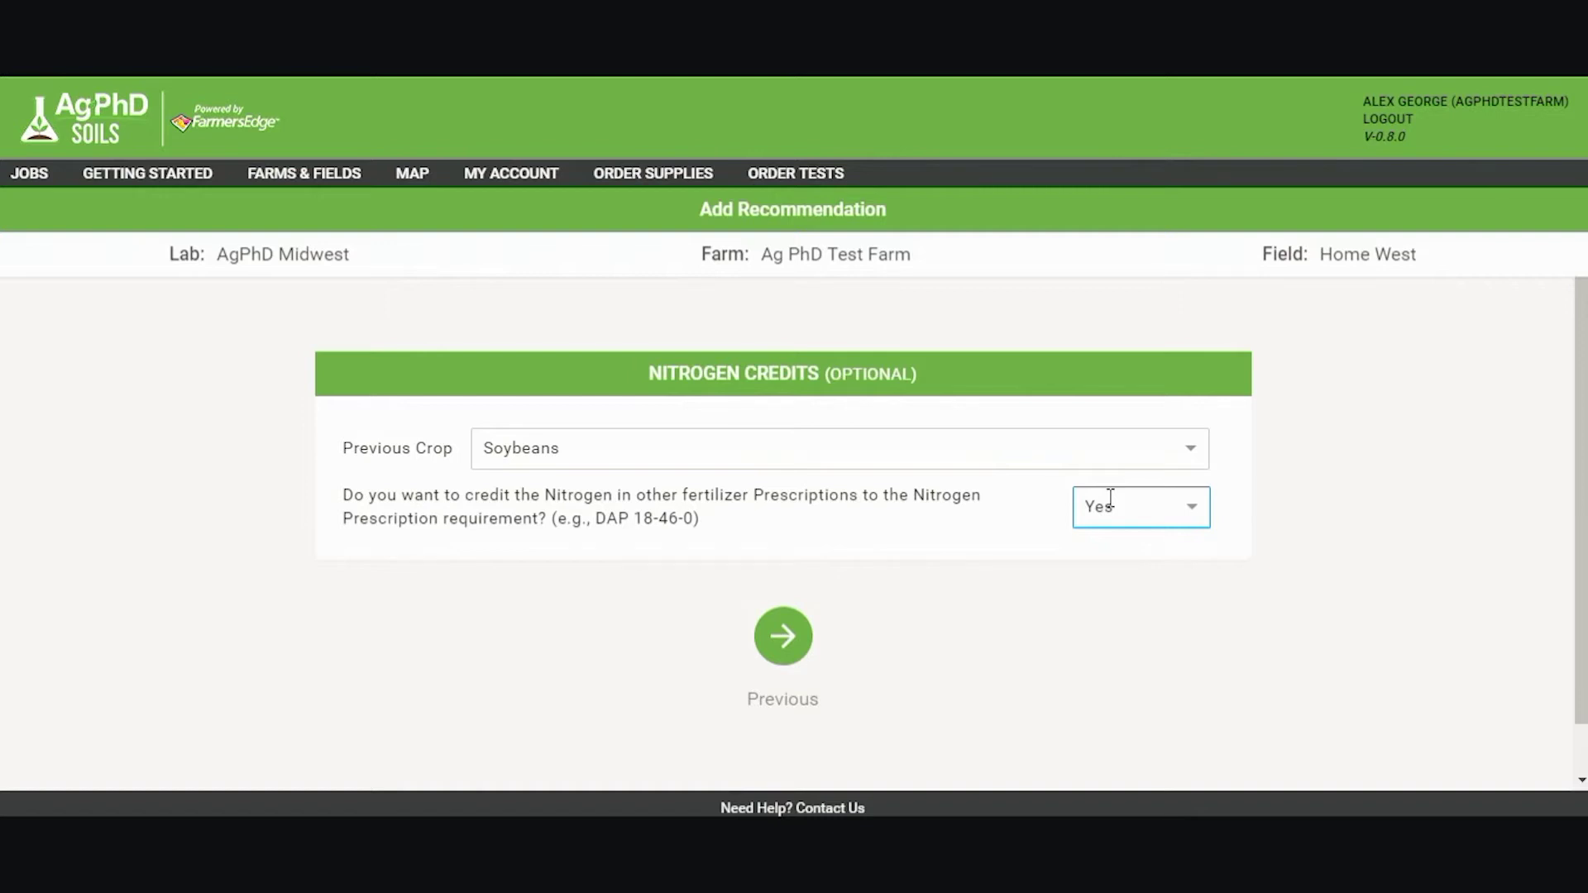
pyautogui.click(787, 645)
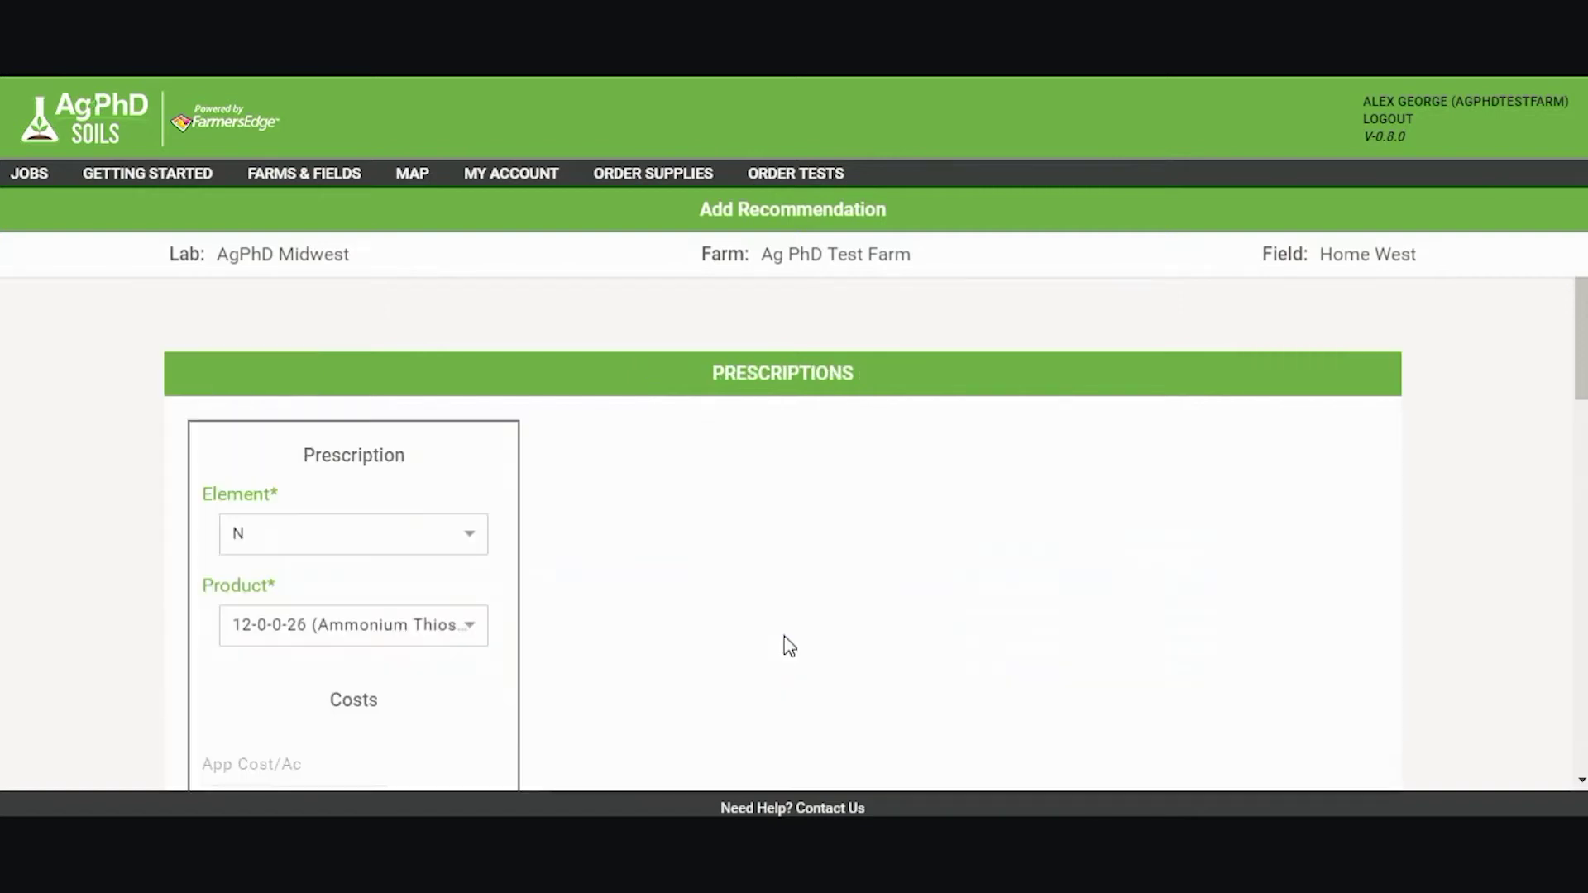
# Examine the prescription form and the elements it offers, leaving N as the chosen element
pyautogui.scroll(-3, 649, 478)
pyautogui.scroll(1, 649, 478)
pyautogui.scroll(1, 658, 413)
pyautogui.scroll(-1, 655, 413)
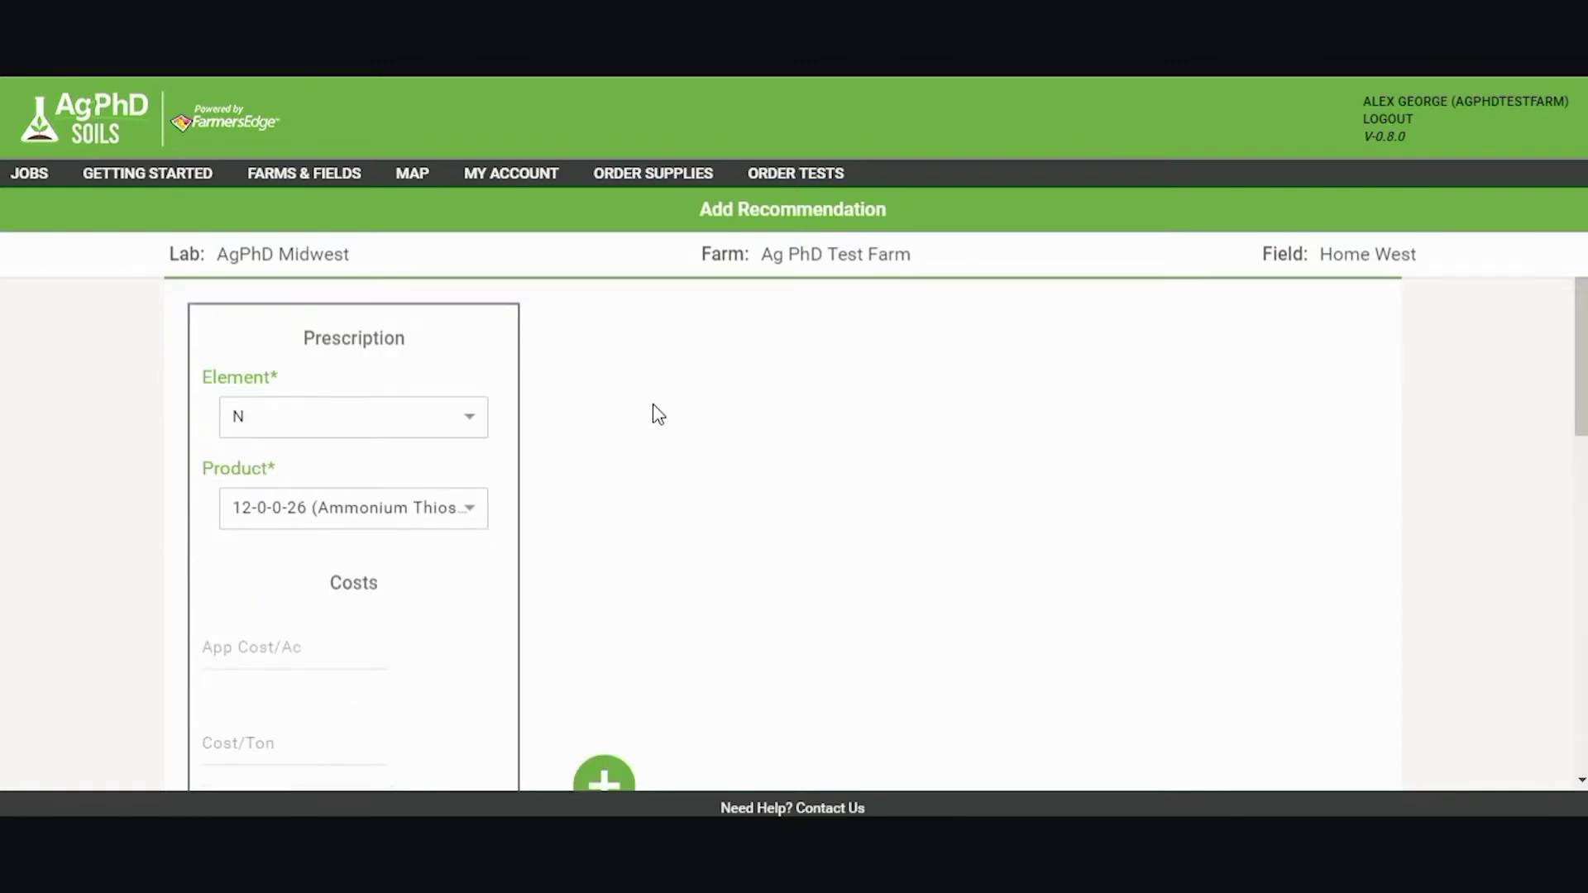
pyautogui.click(418, 412)
pyautogui.scroll(-3, 380, 592)
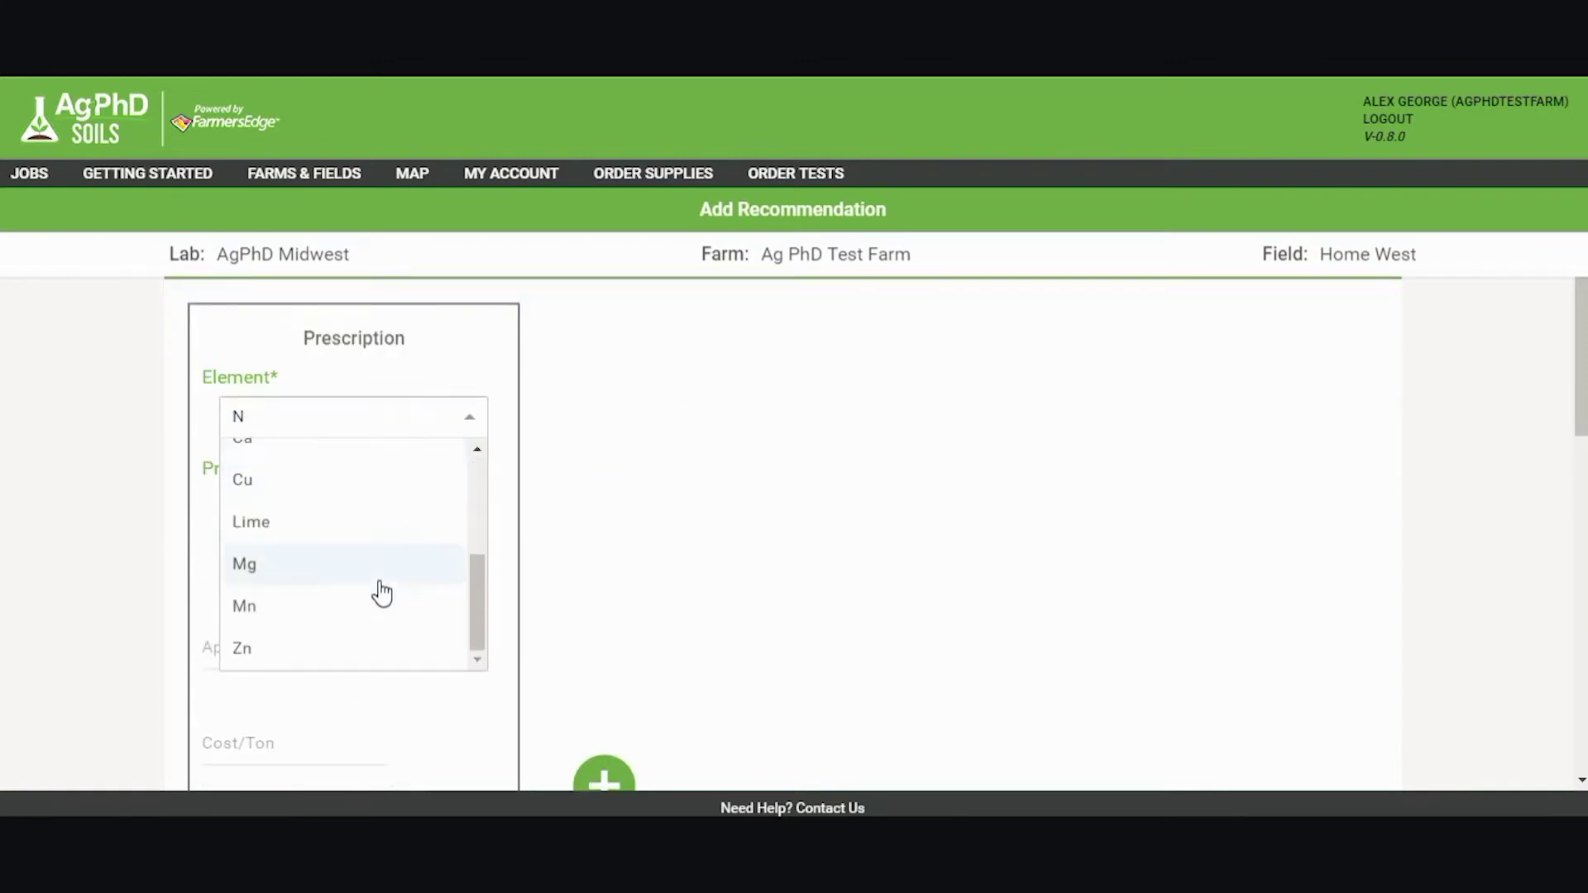
pyautogui.scroll(3, 393, 523)
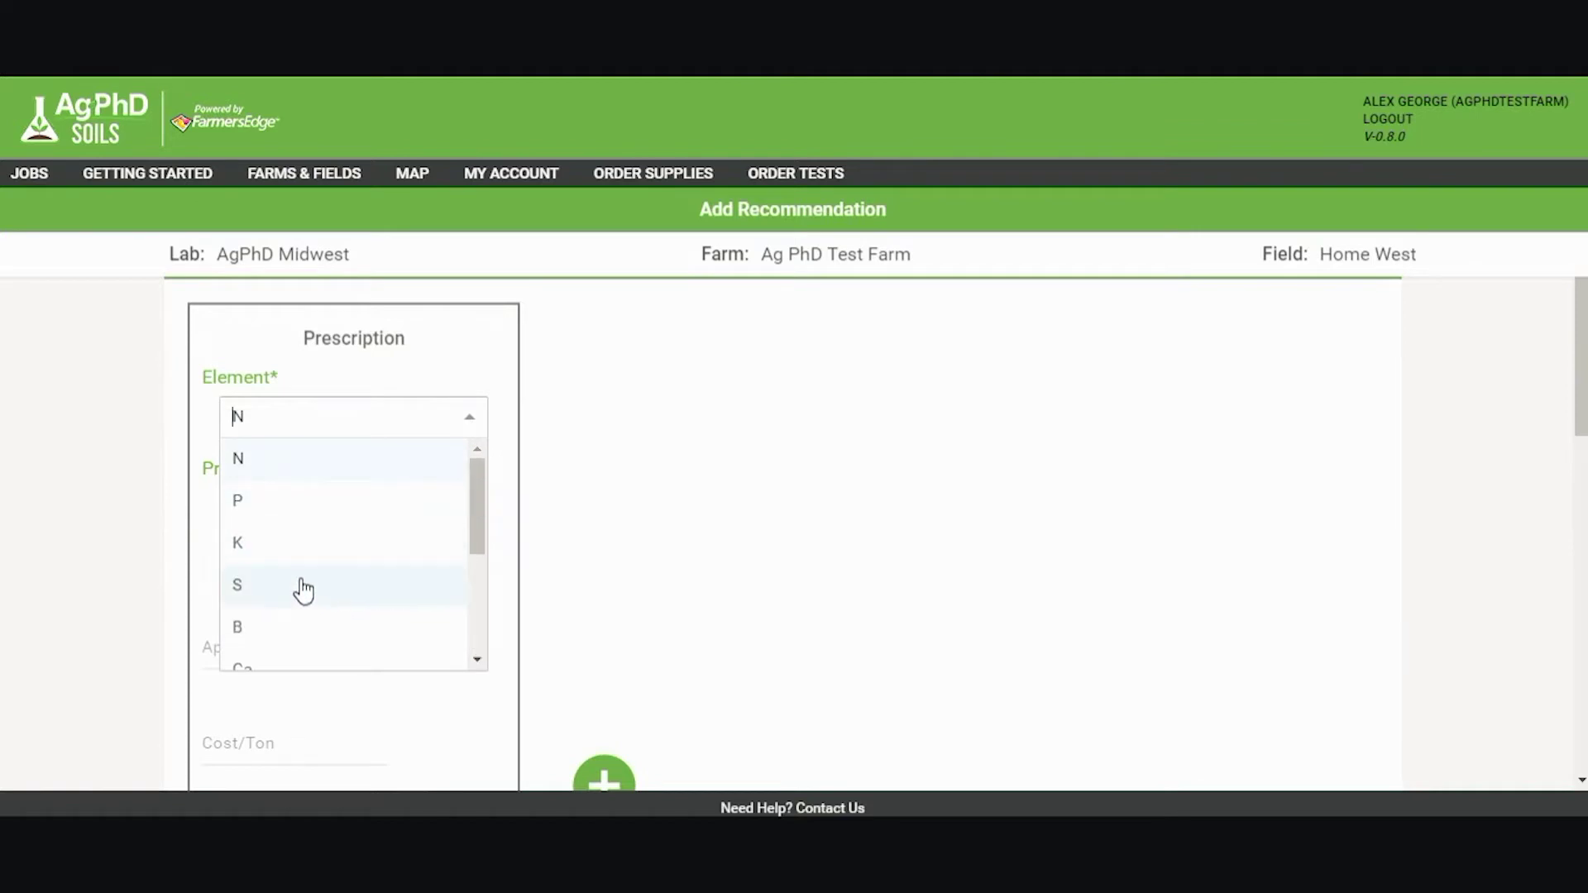
pyautogui.scroll(-3, 302, 579)
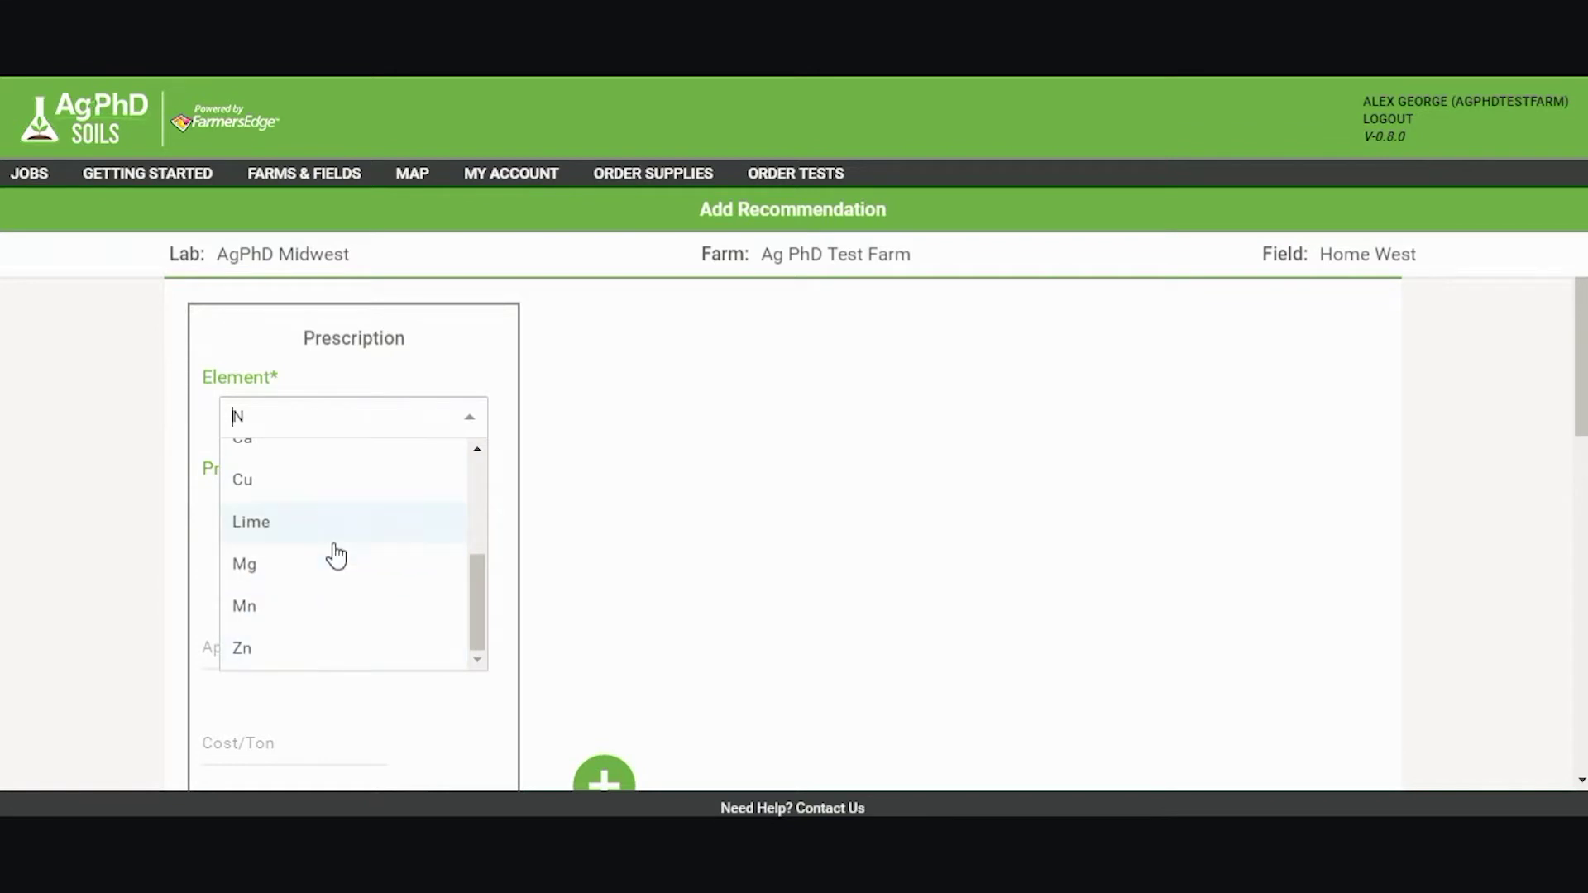
pyautogui.scroll(2, 340, 536)
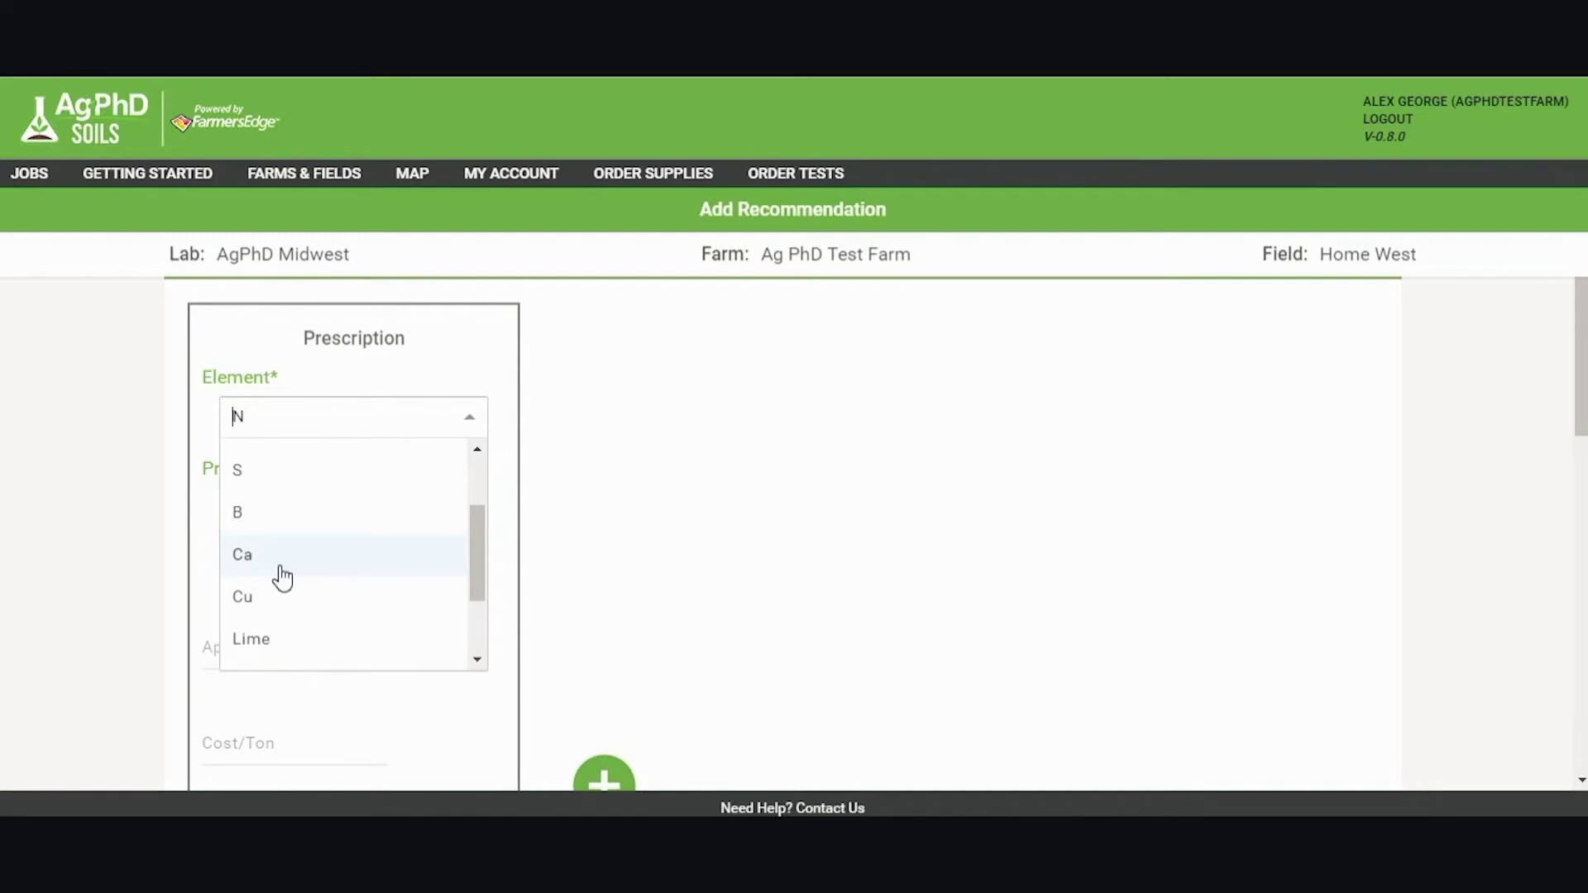
pyautogui.scroll(2, 282, 523)
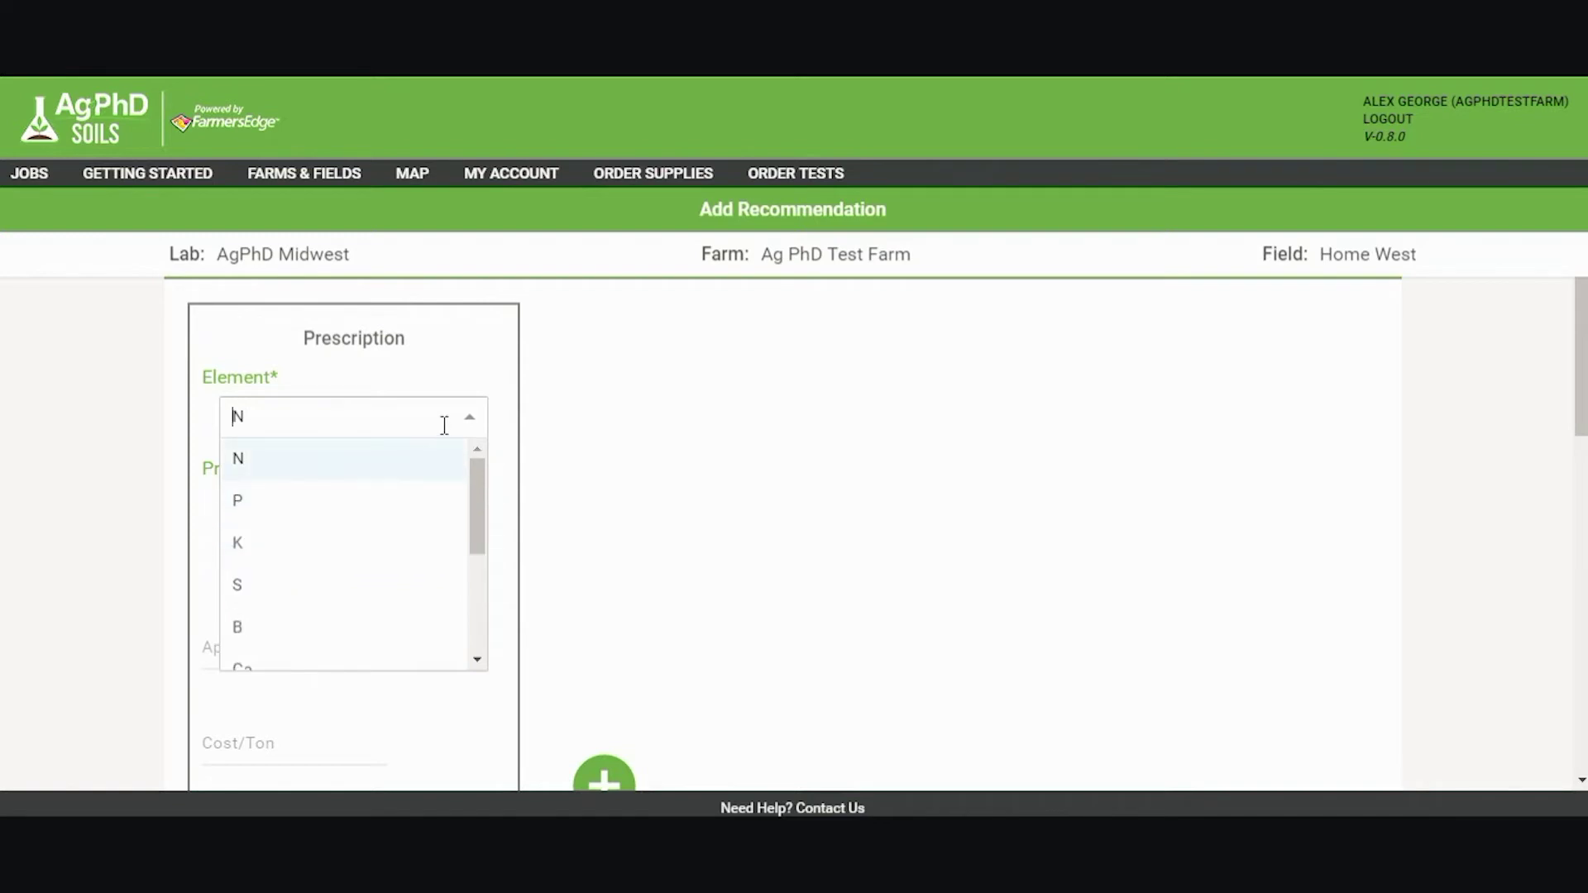
pyautogui.click(505, 369)
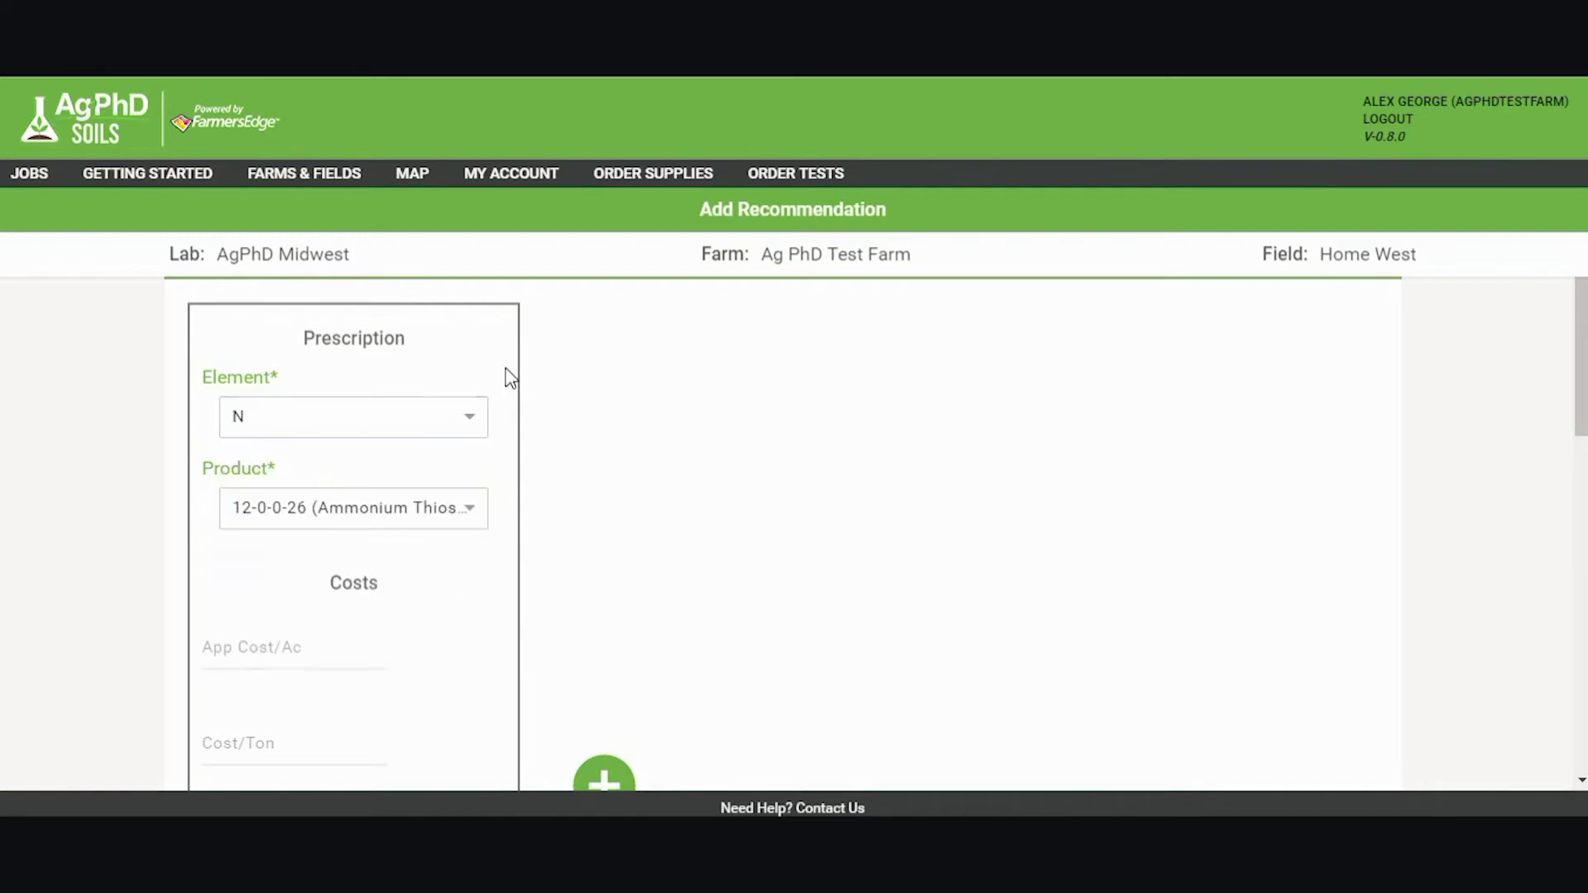
# Set the product of the nitrogen prescription to 46-0-0 (Urea)
pyautogui.click(283, 506)
pyautogui.scroll(-4, 297, 701)
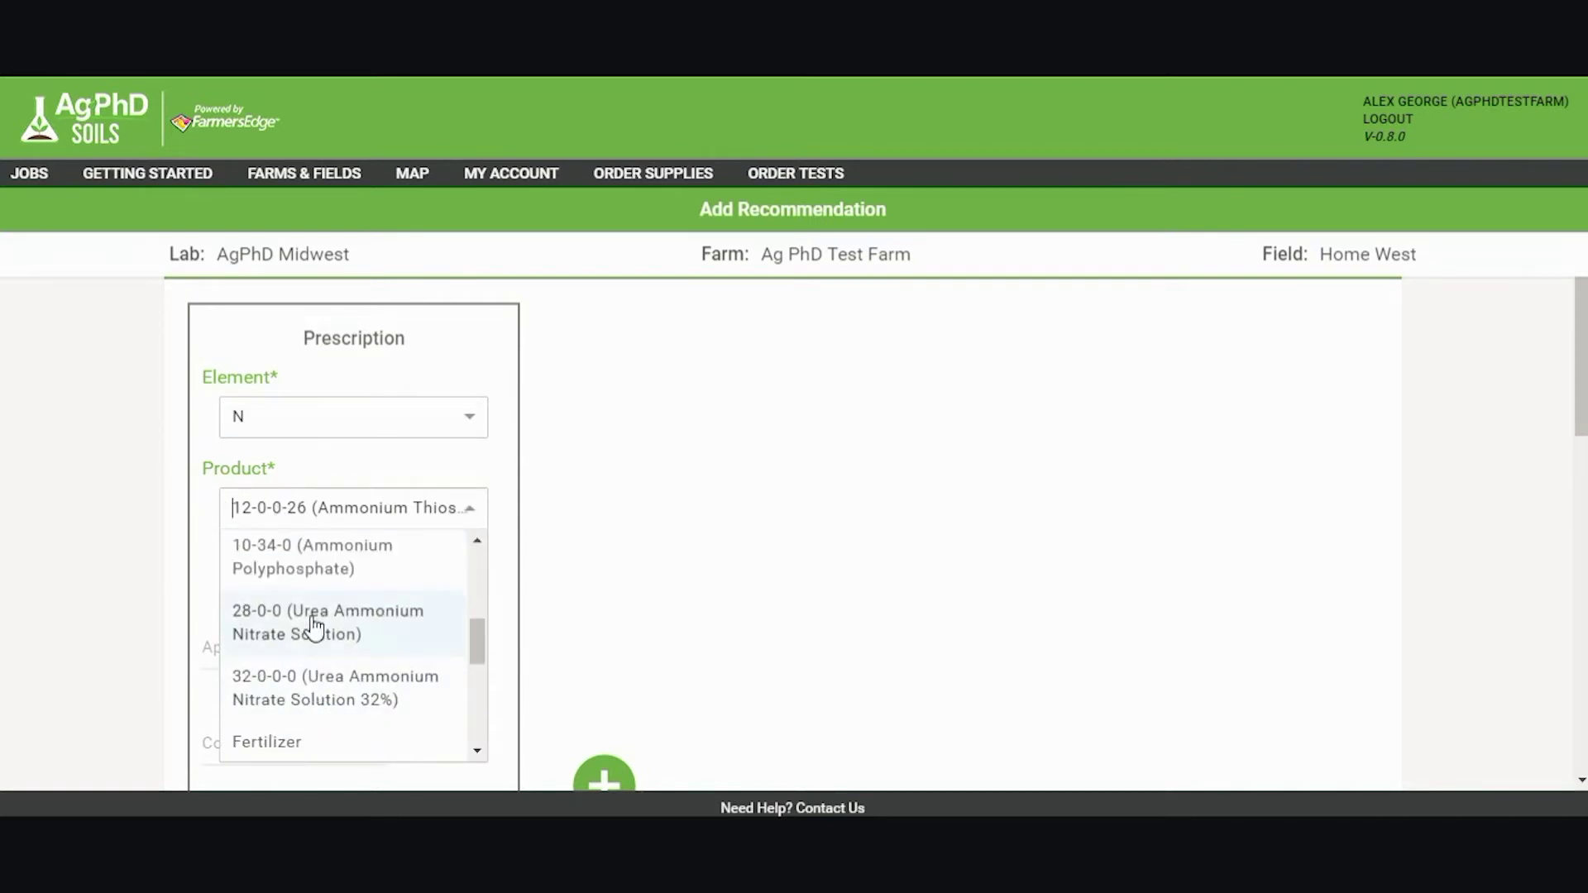
pyautogui.scroll(-2, 314, 703)
pyautogui.scroll(4, 312, 678)
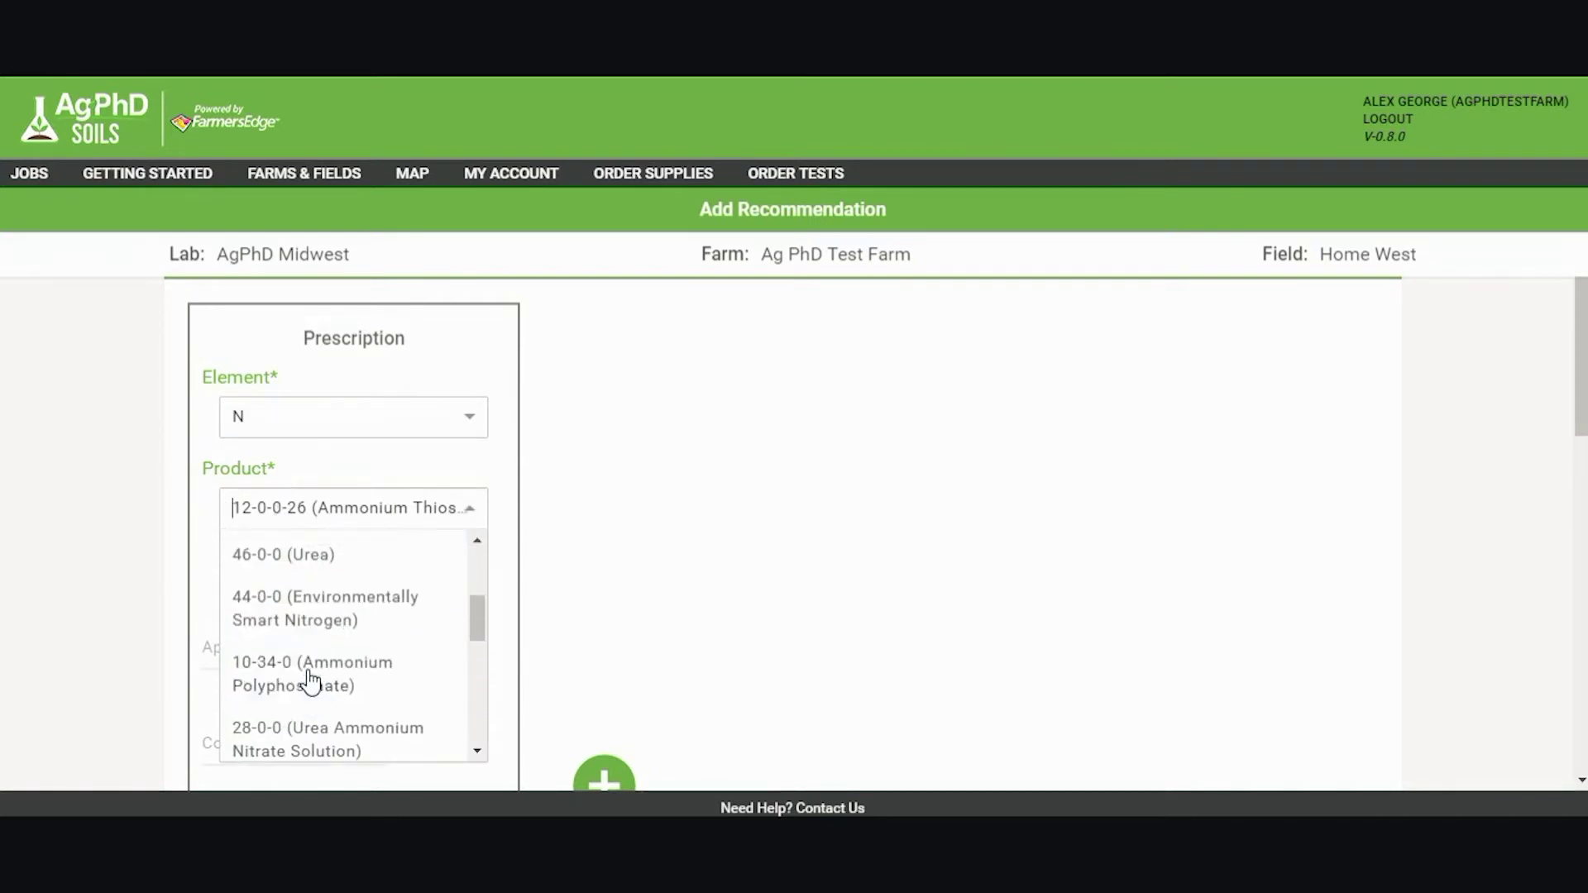
pyautogui.click(335, 559)
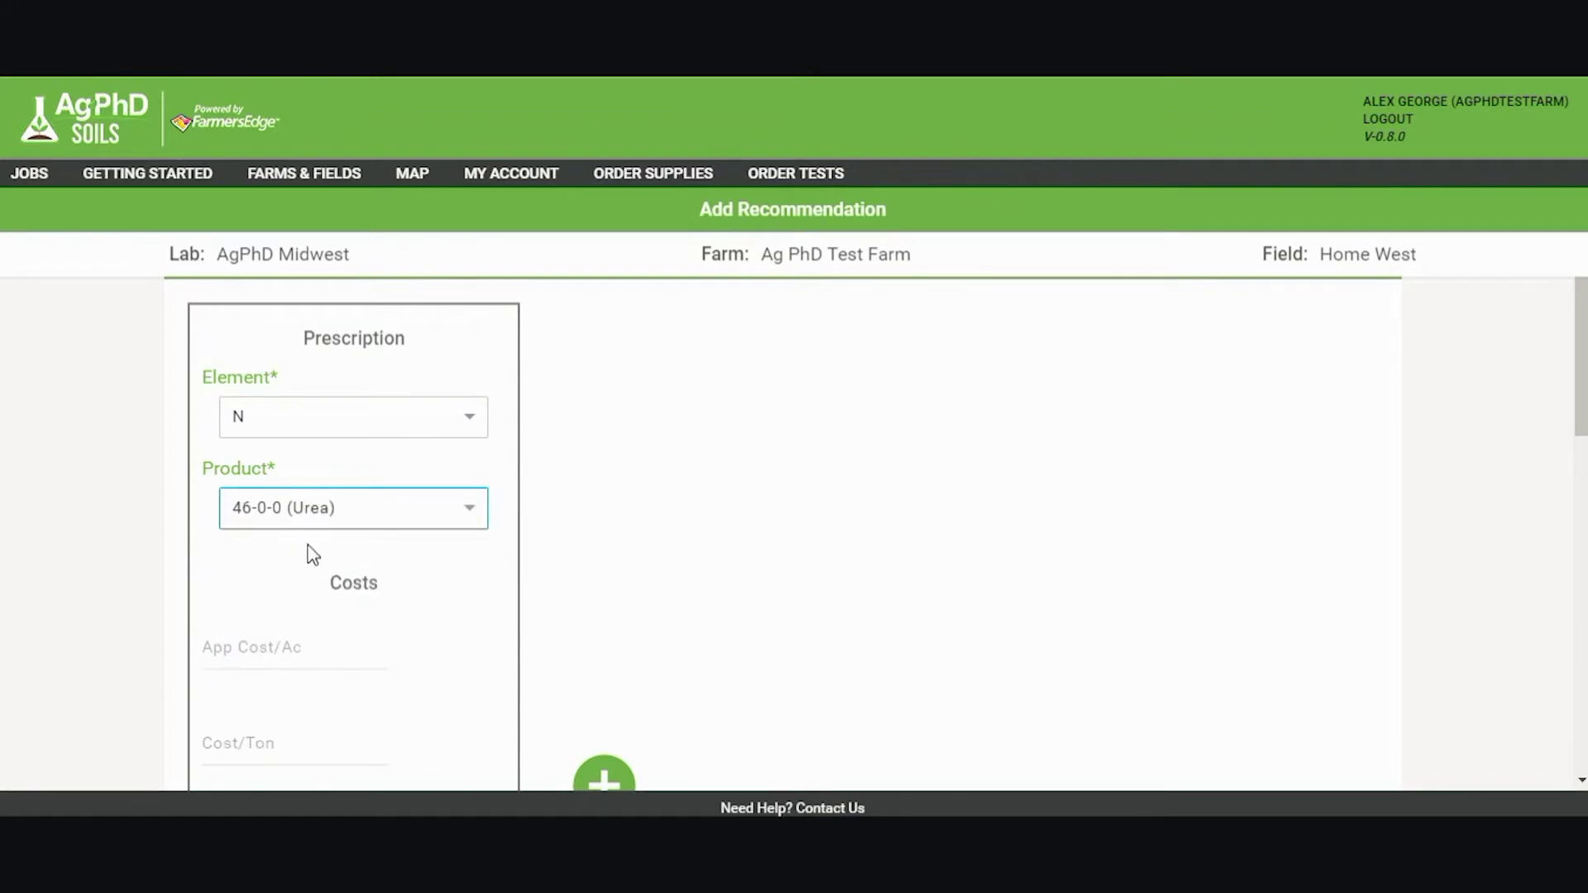
# Enter the prescription's costs as 6.00 application cost per acre and 325 per ton
pyautogui.scroll(-2, 400, 638)
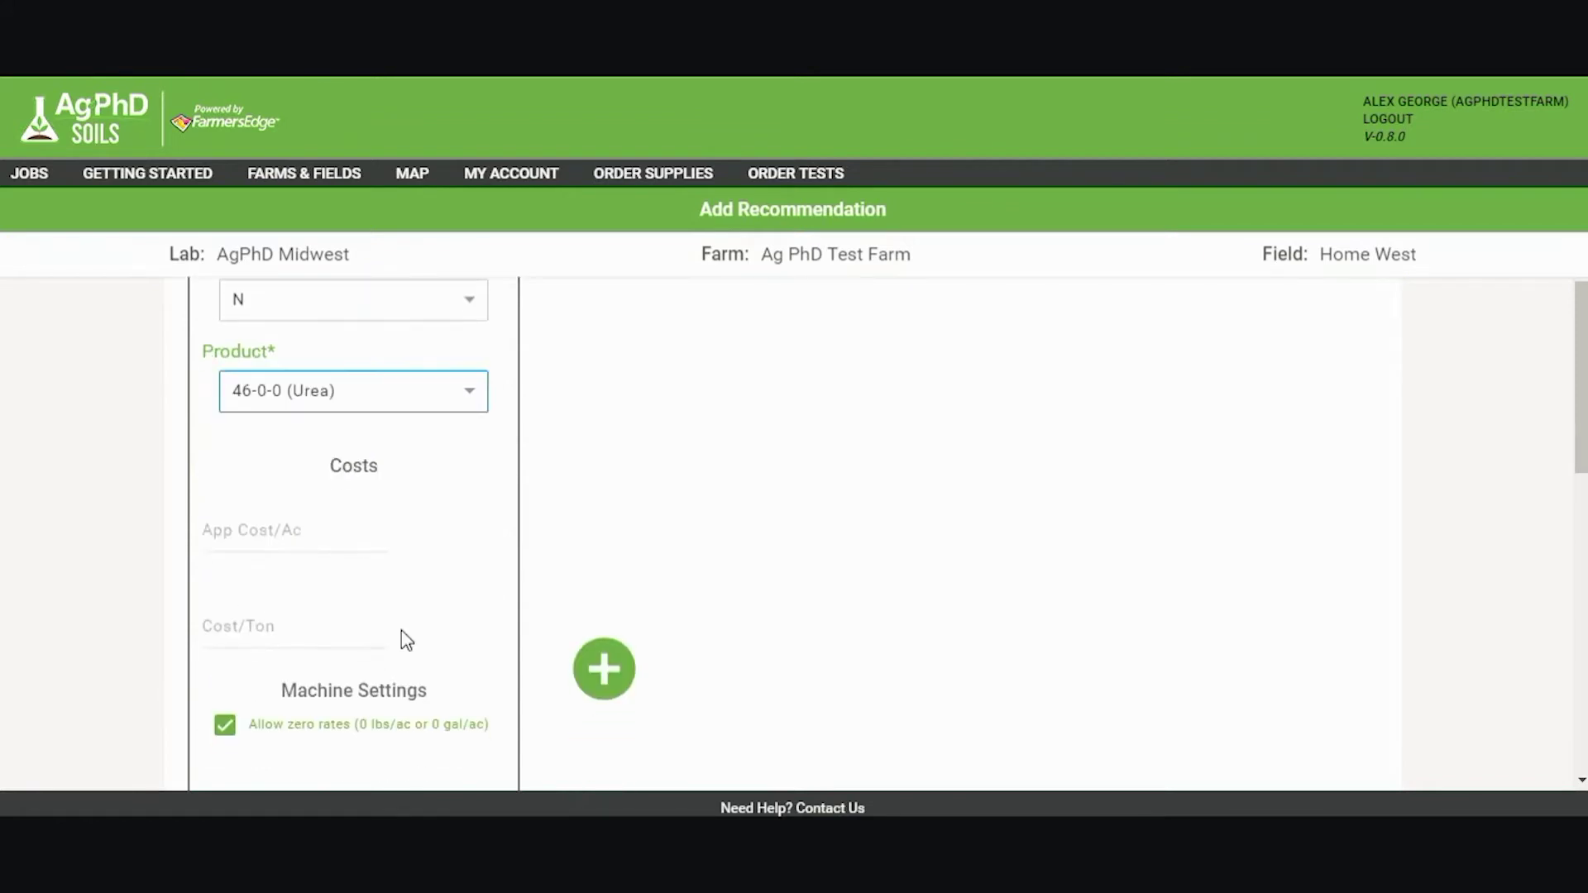
pyautogui.click(323, 534)
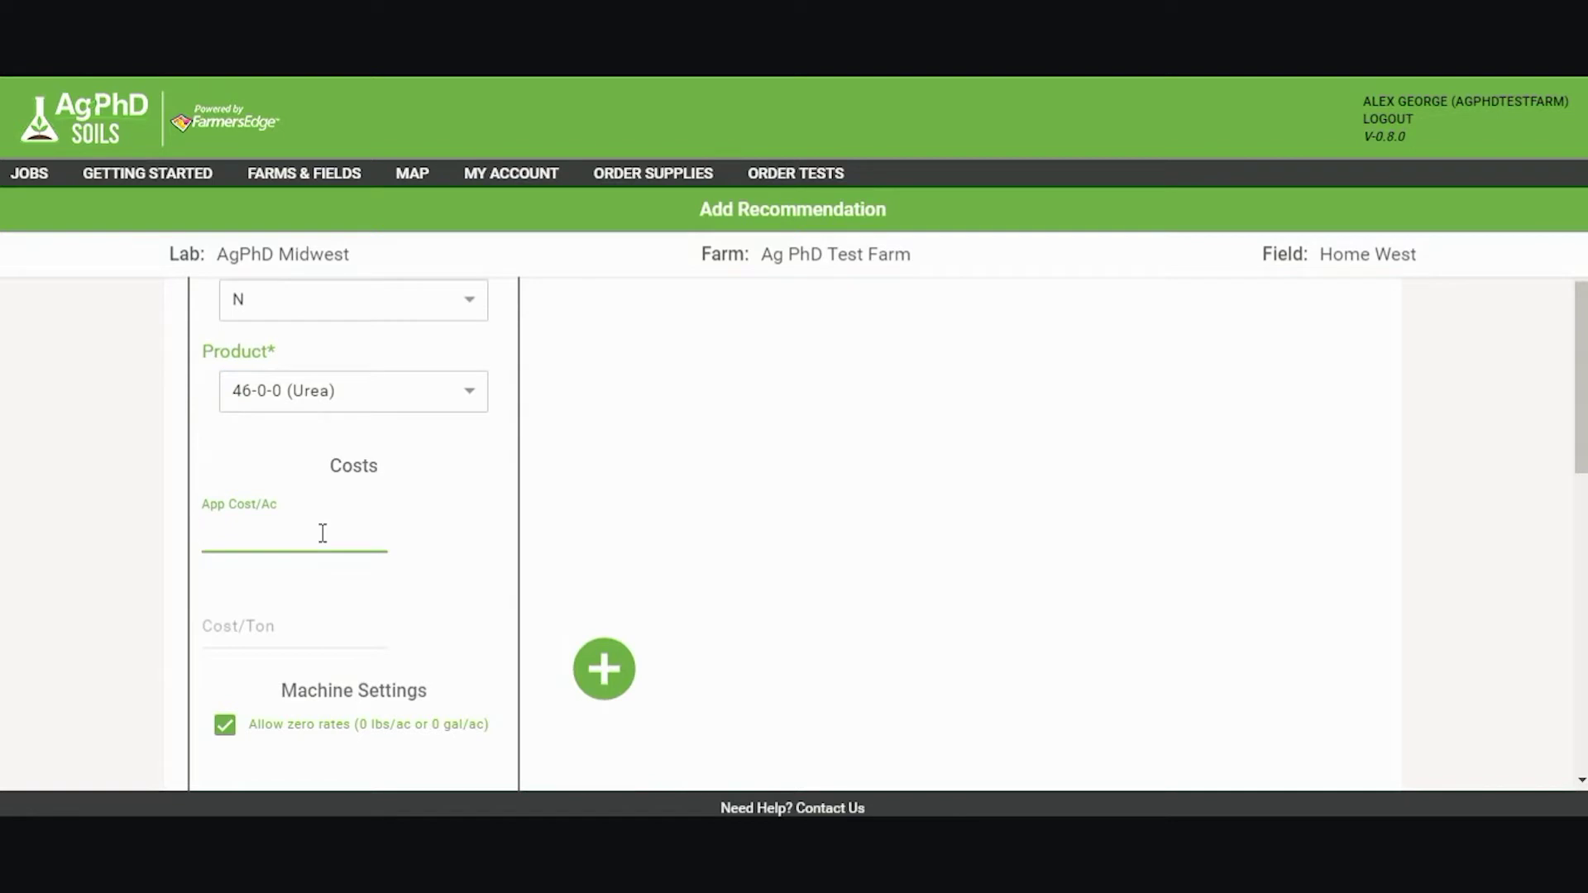
pyautogui.write('6.00')
pyautogui.click(302, 628)
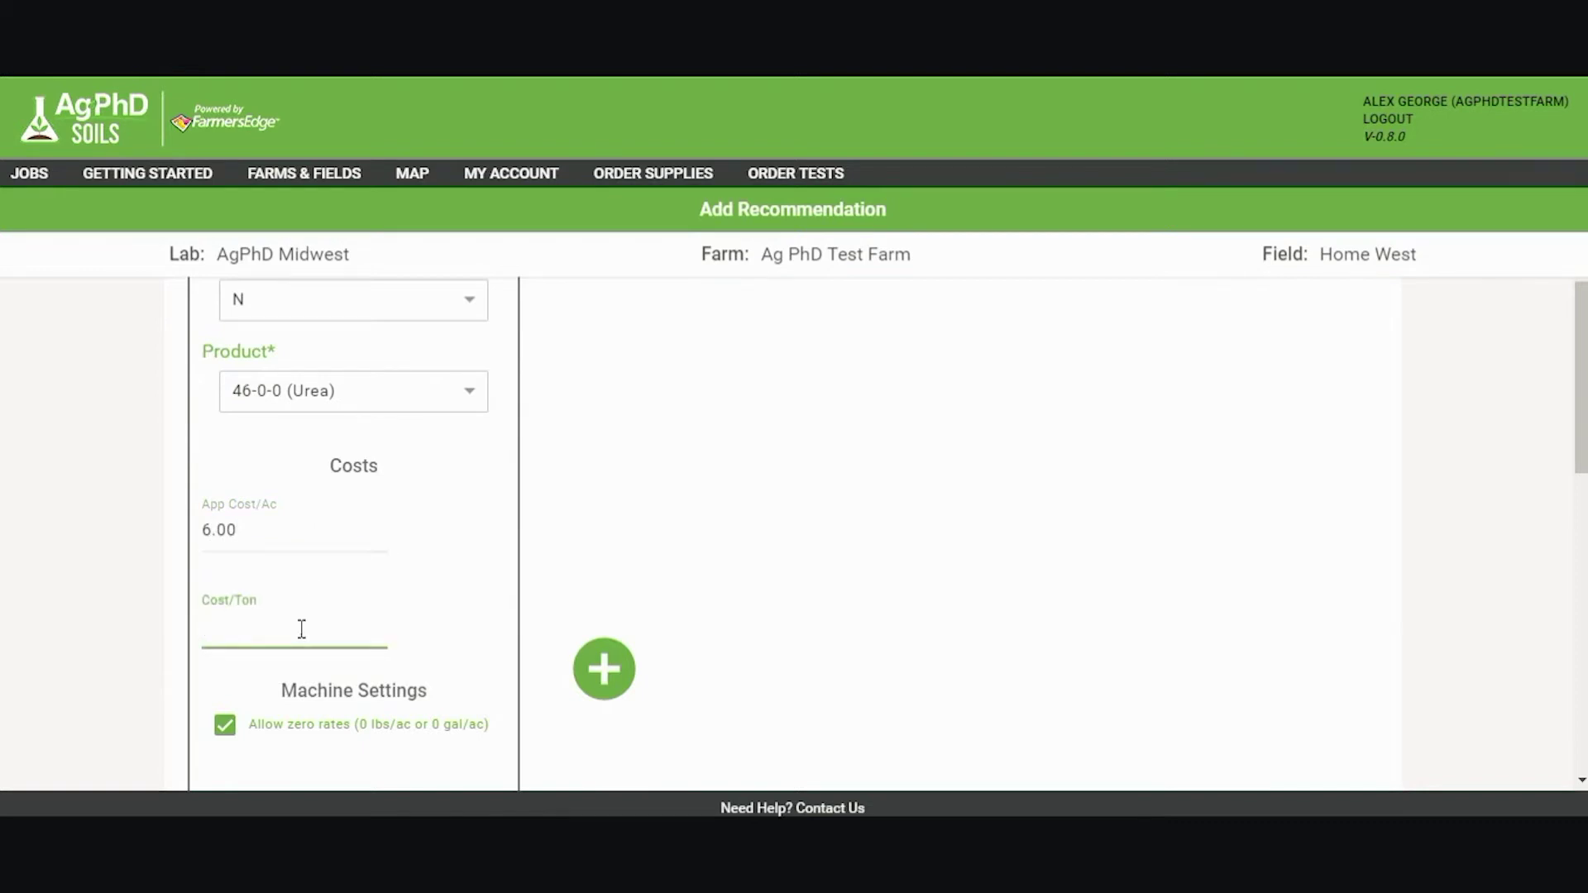
pyautogui.write('325')
# Disallow zero rates in the machine settings and set the minimum product rate to 50 lbs
pyautogui.scroll(-2, 425, 637)
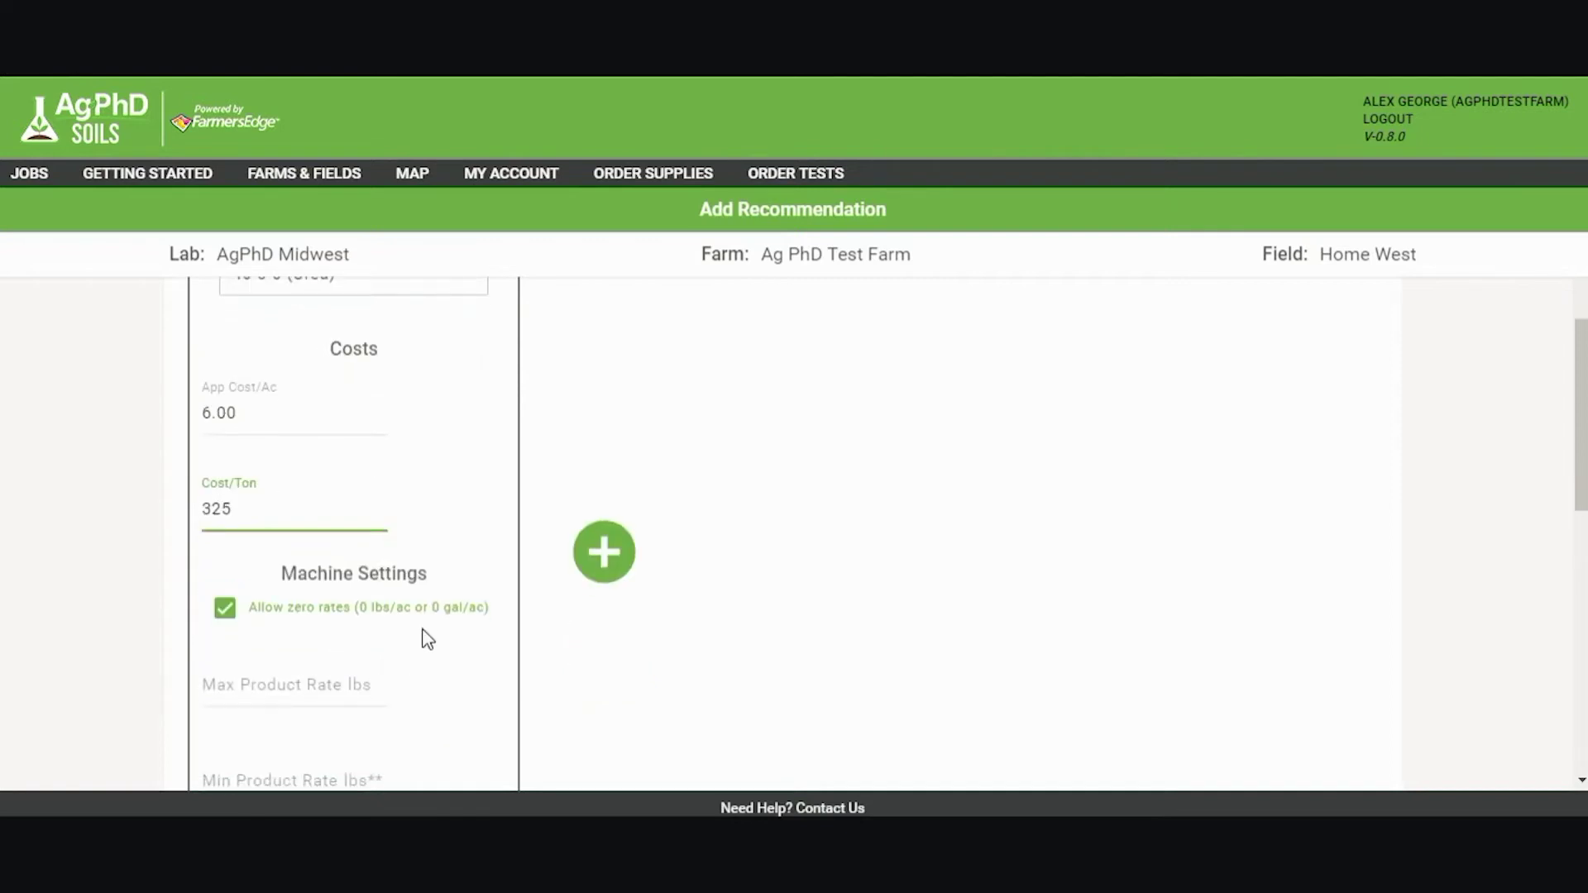
pyautogui.scroll(-1, 279, 481)
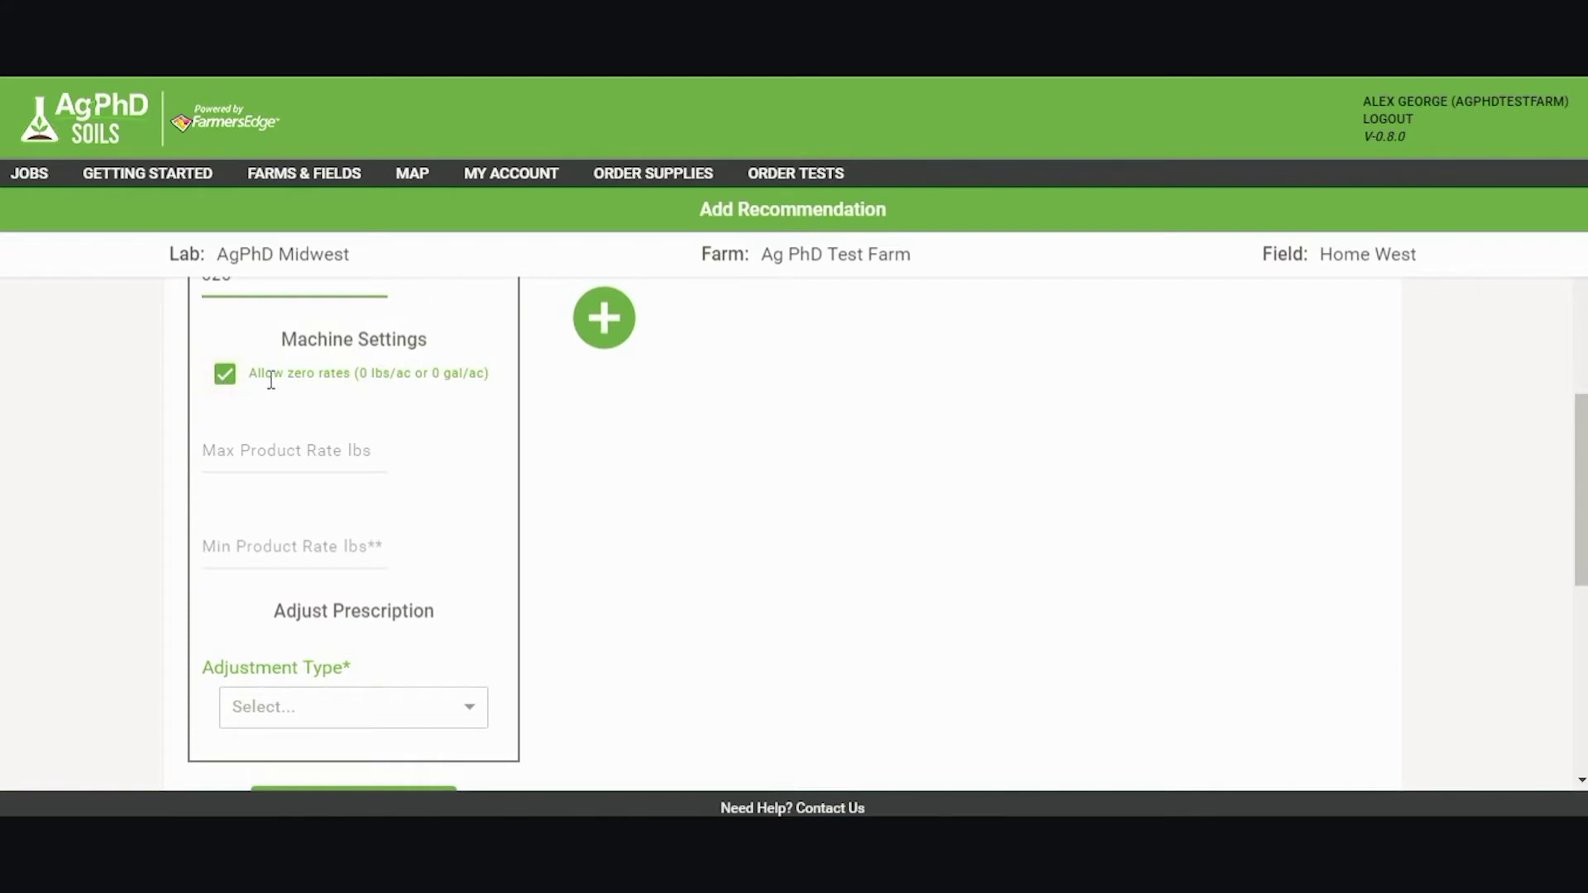
pyautogui.click(238, 548)
pyautogui.click(224, 373)
pyautogui.click(270, 556)
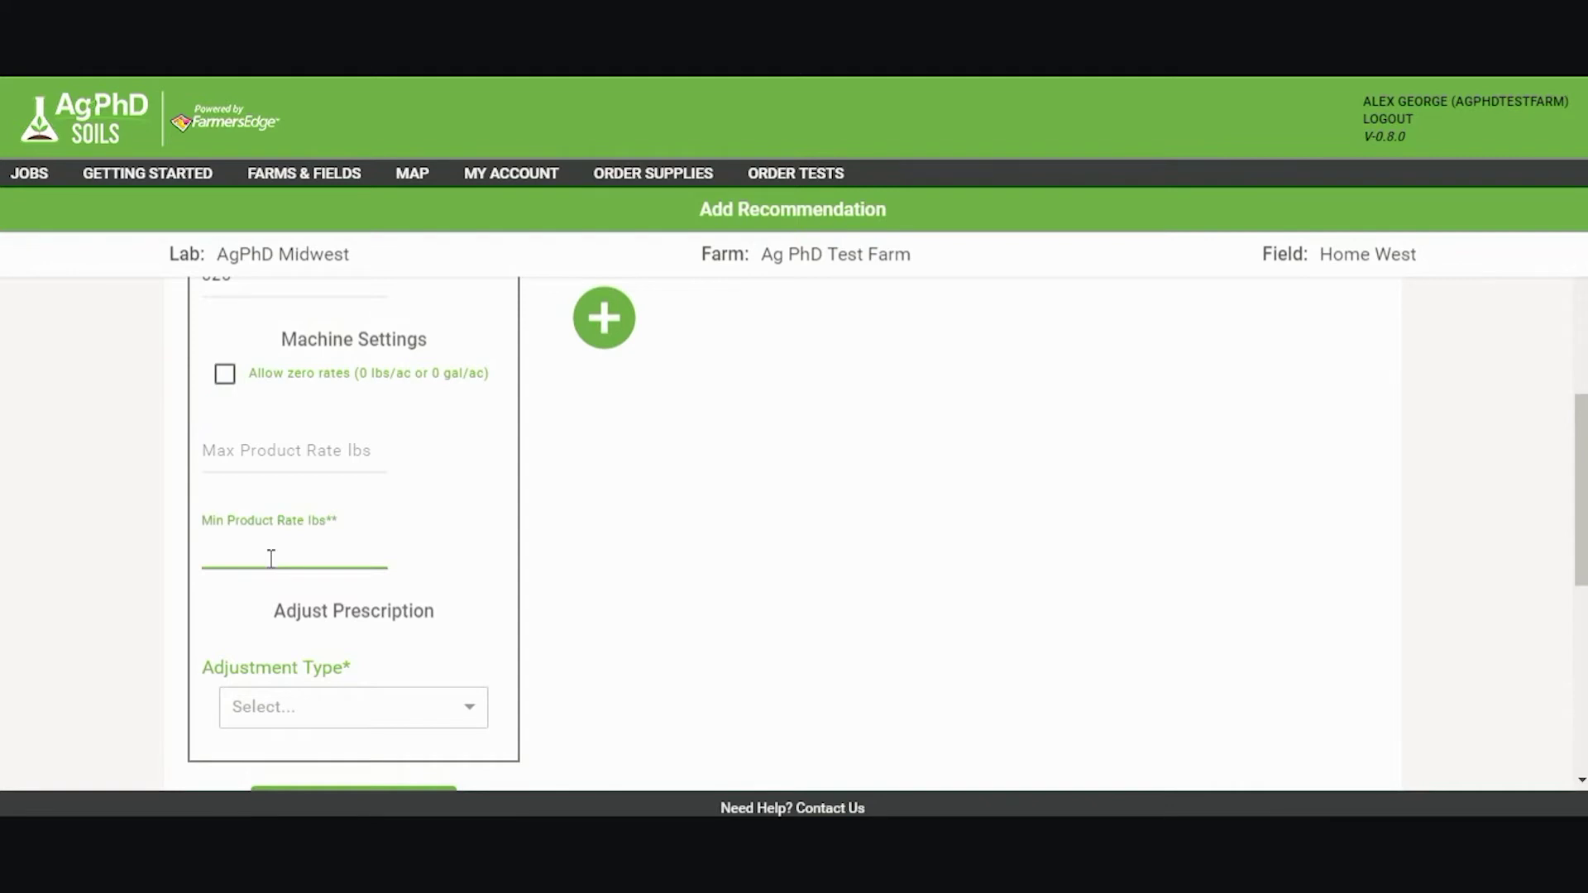
pyautogui.write('50')
# Set the prescription's adjustment type to Product Rate, leaving the adjustment value empty
pyautogui.scroll(-1, 364, 620)
pyautogui.click(321, 593)
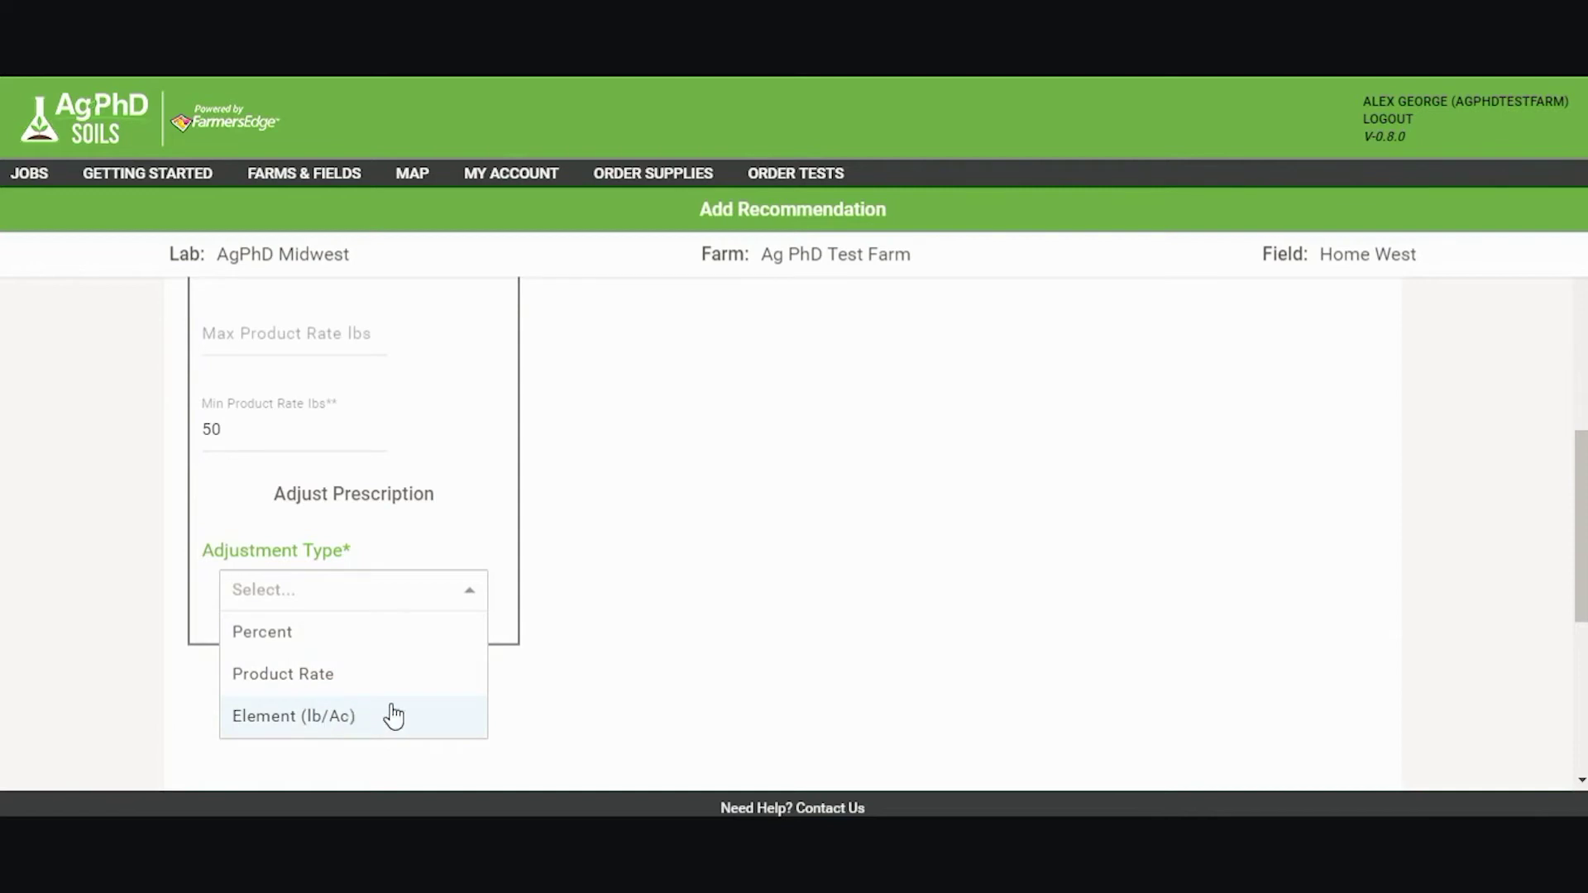
pyautogui.click(326, 677)
pyautogui.click(325, 728)
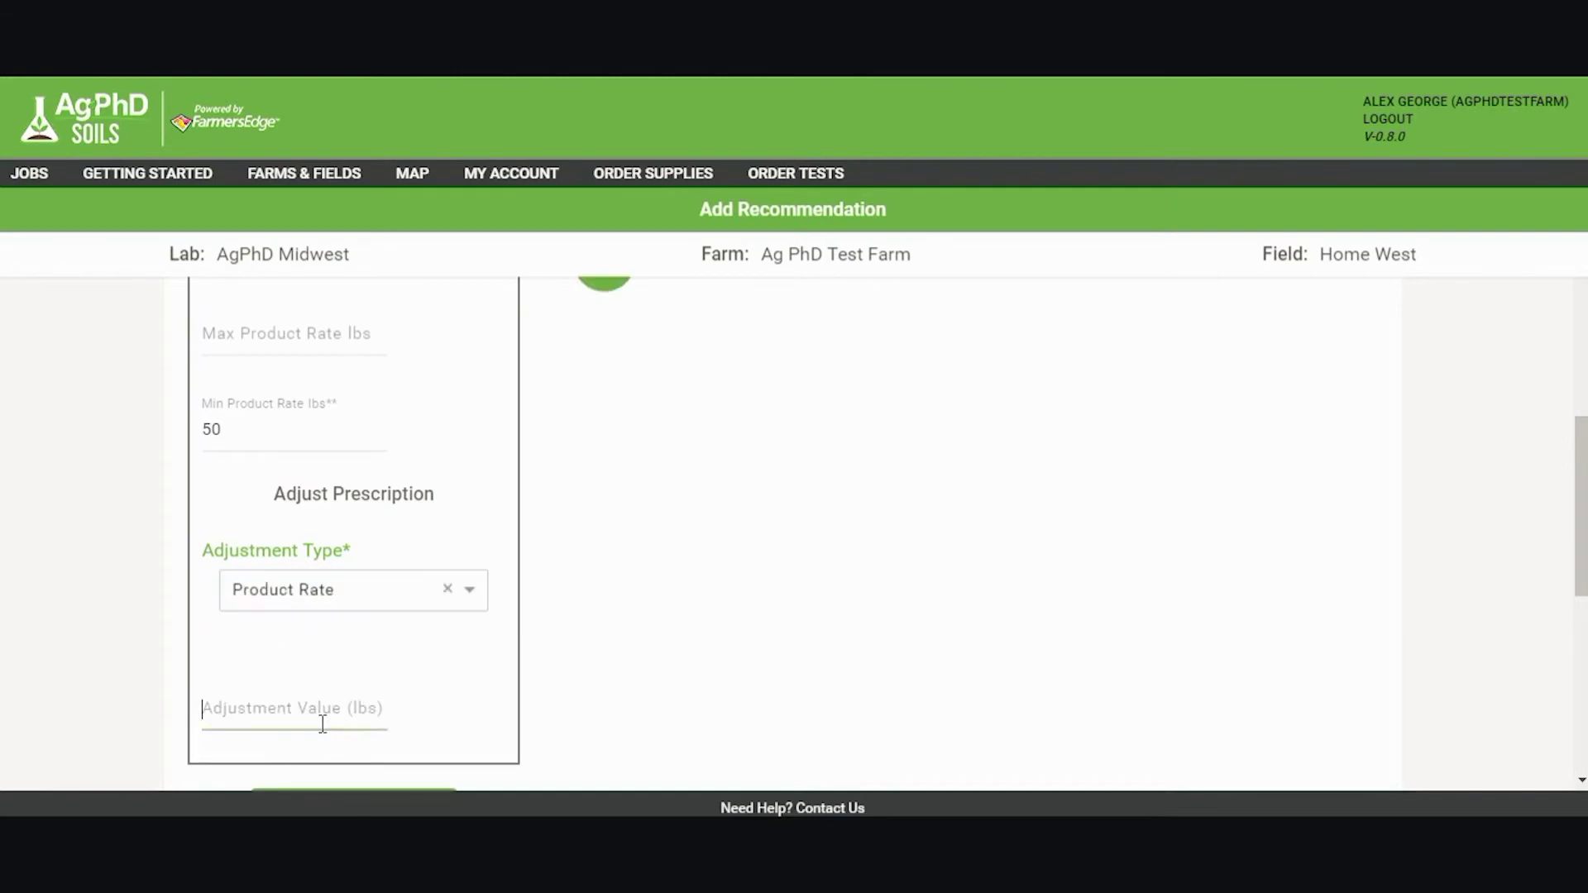
# Start a custom blend and enter its nutrient values, with N 33, P 12, S 3 and a value for K
pyautogui.scroll(-2, 322, 721)
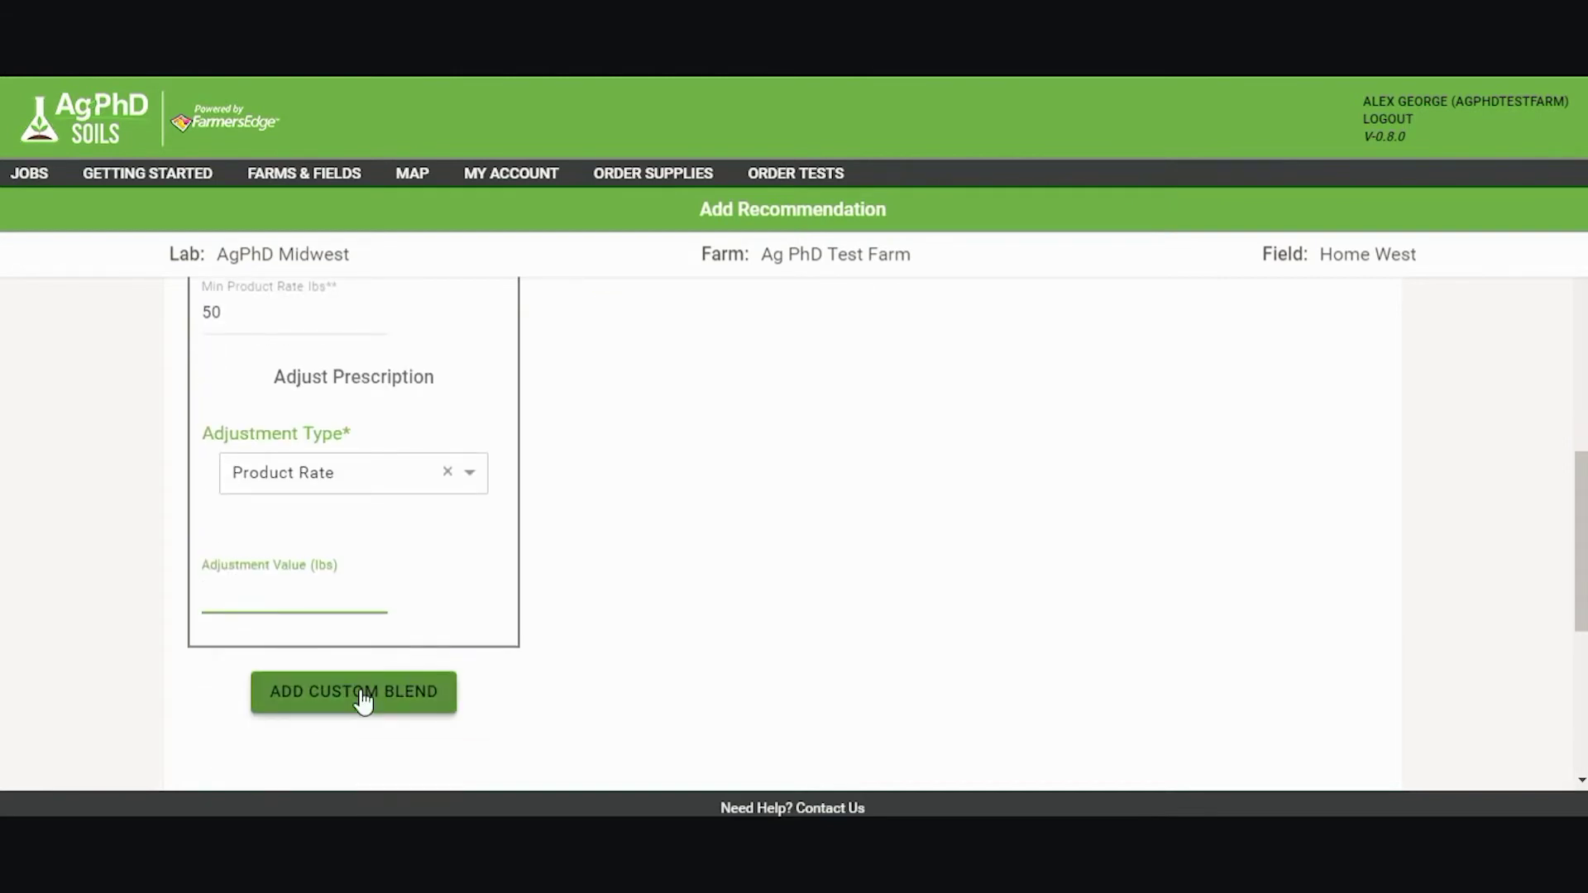
pyautogui.click(356, 703)
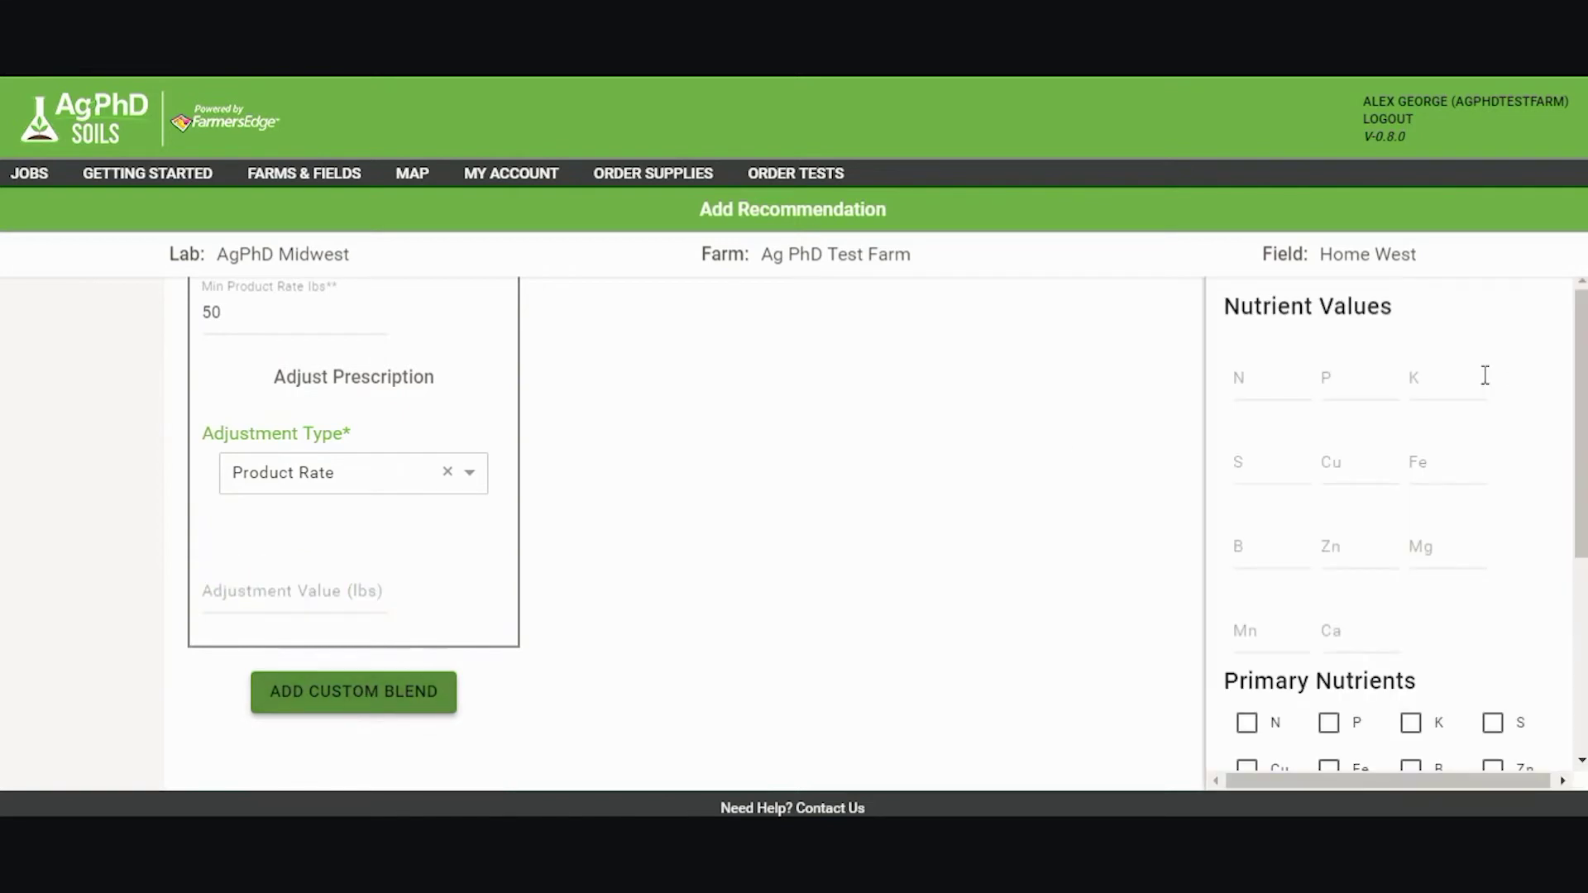
pyautogui.click(1240, 383)
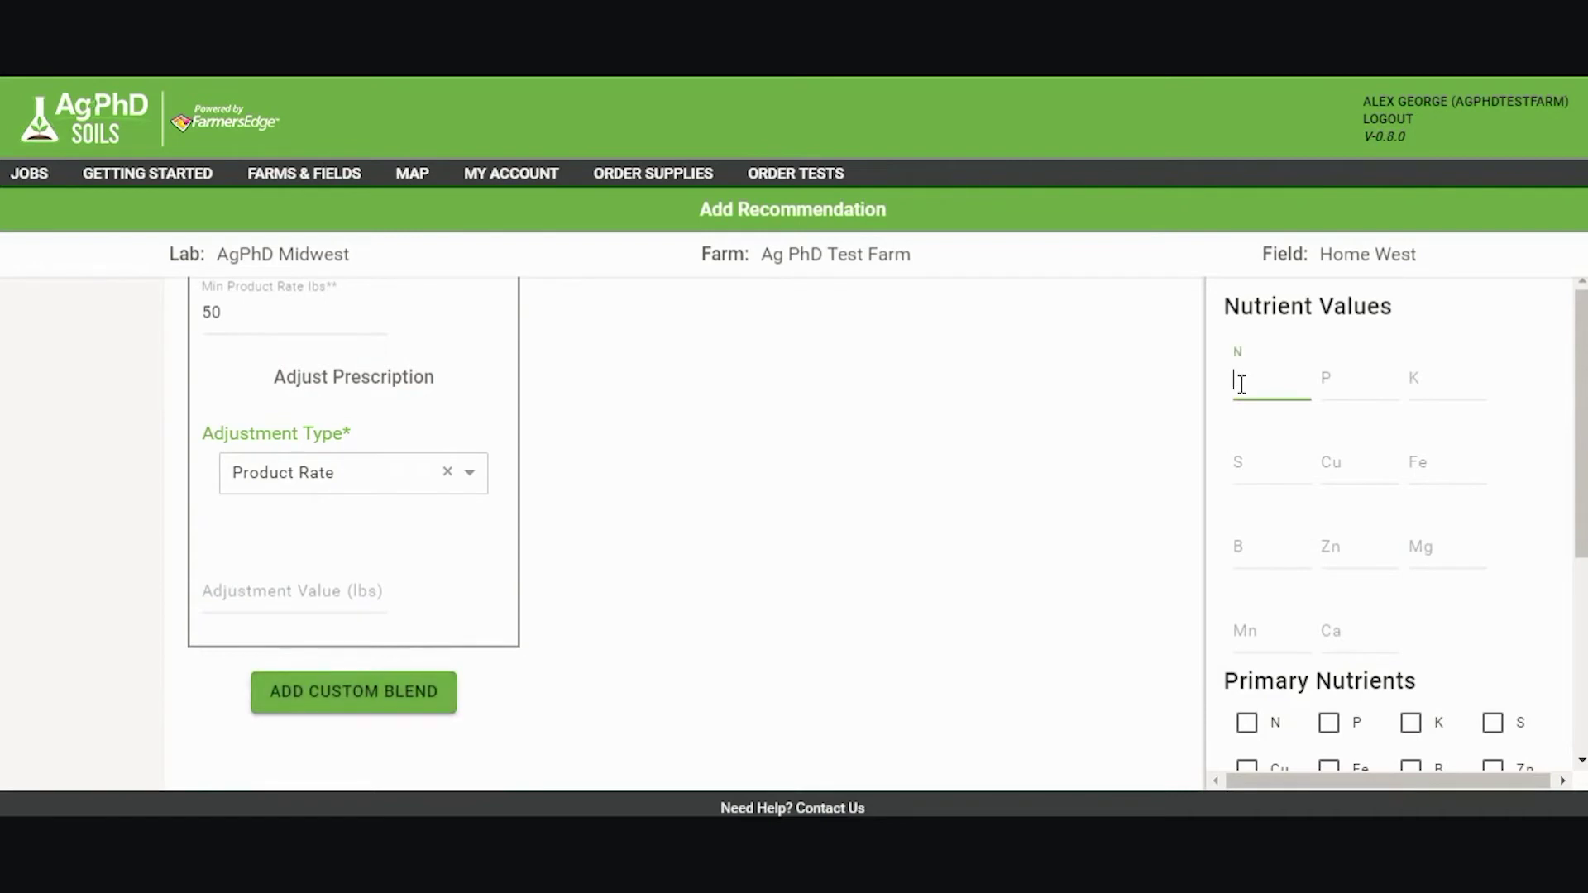
pyautogui.write('33')
pyautogui.press('Tab')
pyautogui.write('12')
pyautogui.press('Tab')
pyautogui.write('15')
pyautogui.press('Tab')
pyautogui.write('8')
pyautogui.scroll(-3, 1516, 570)
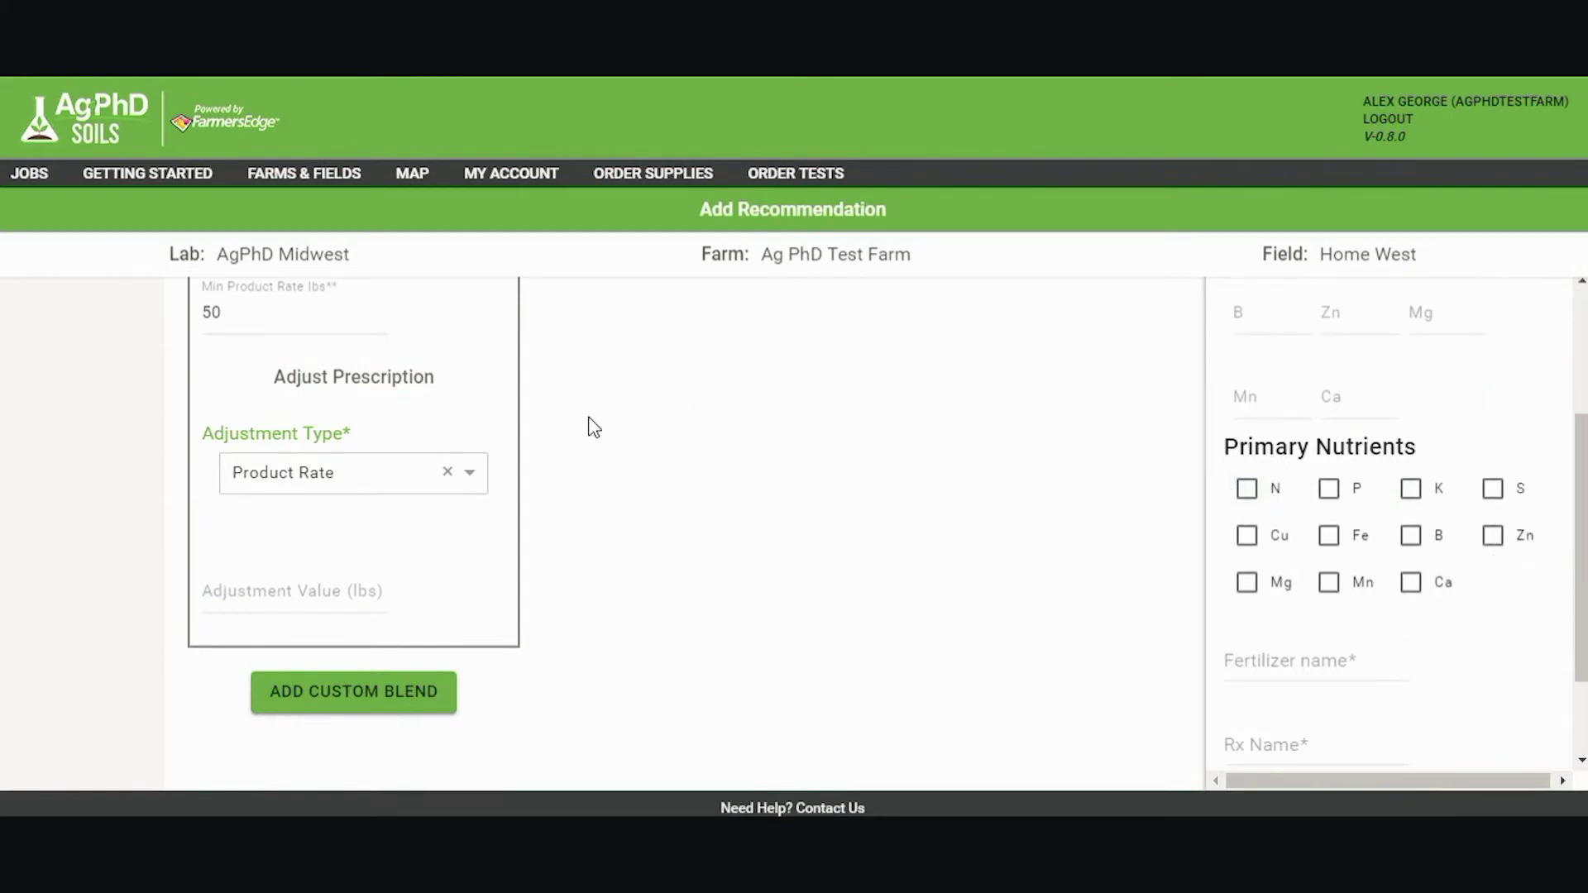
# Mark N as the primary nutrient of the custom blend
pyautogui.scroll(4, 545, 418)
pyautogui.scroll(5, 379, 400)
pyautogui.click(344, 530)
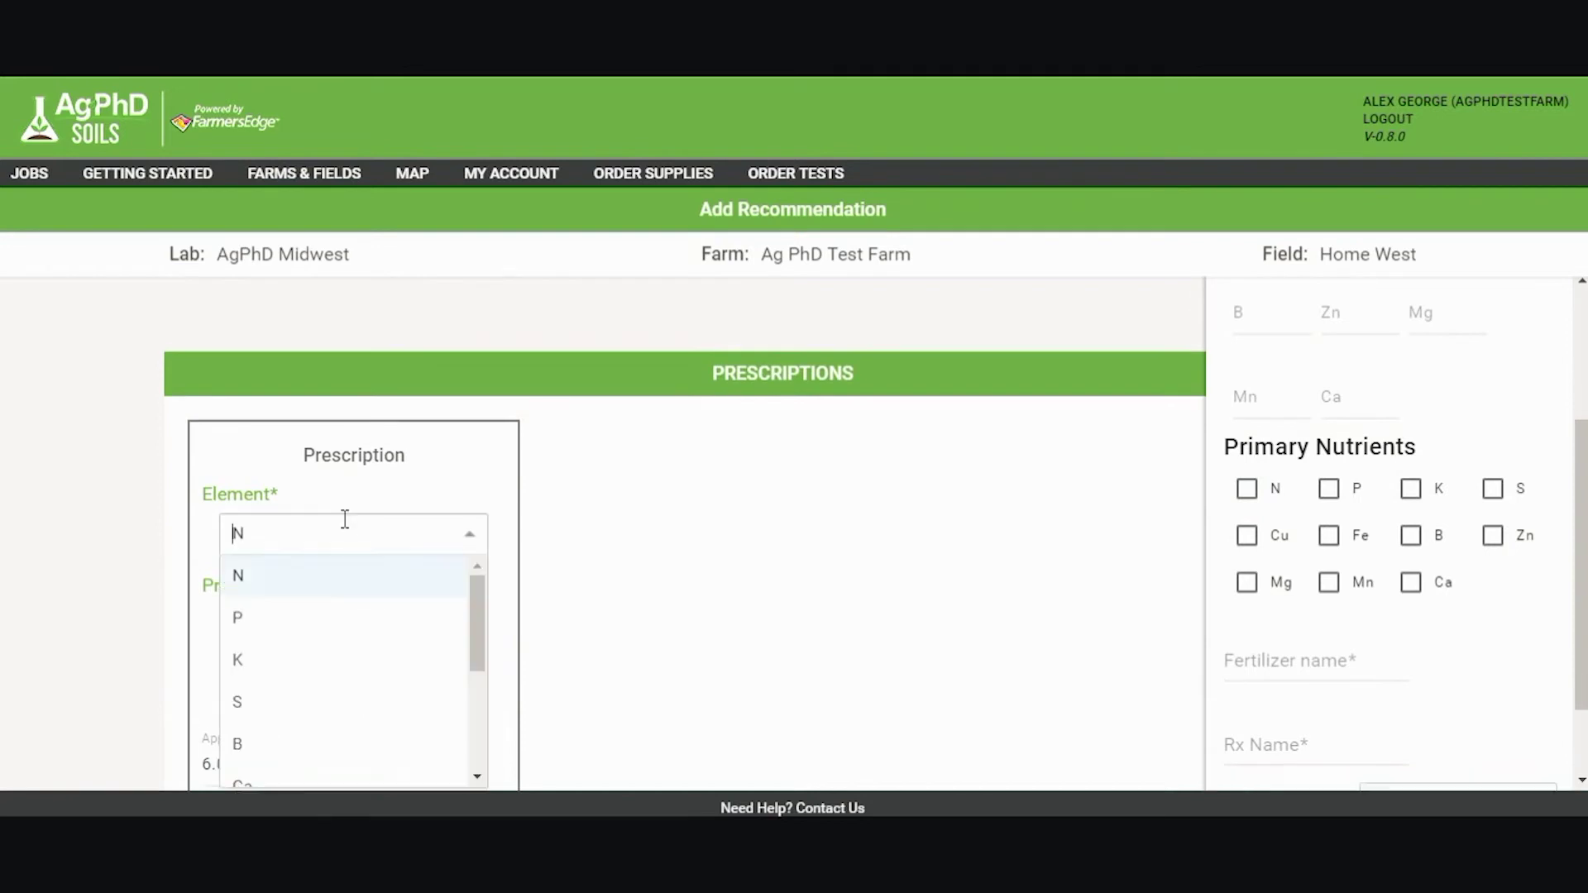
pyautogui.click(616, 551)
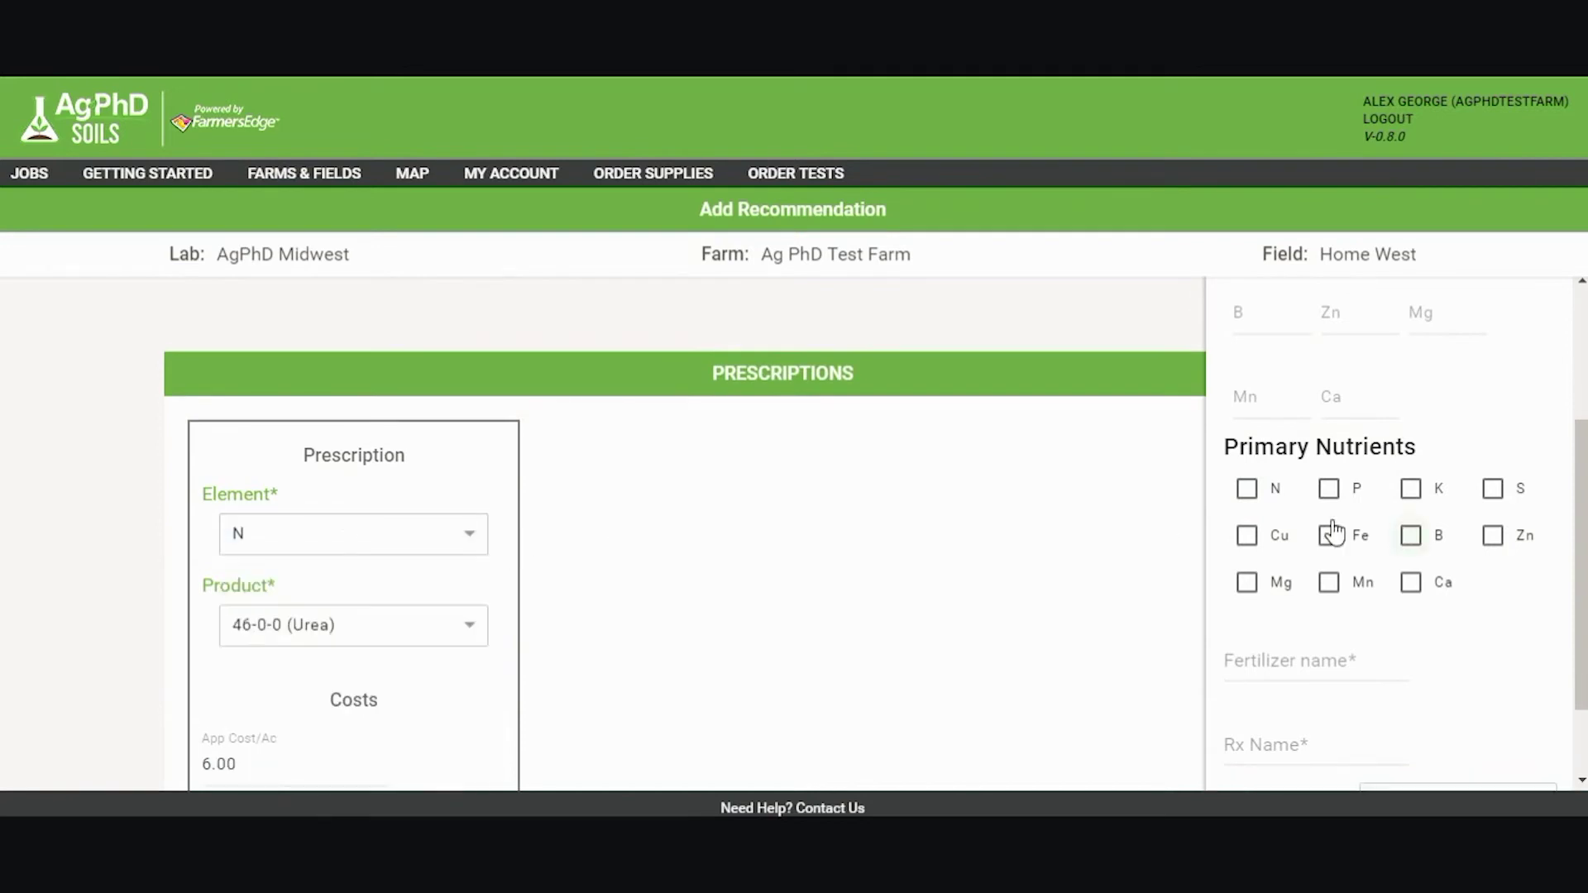
pyautogui.click(1247, 492)
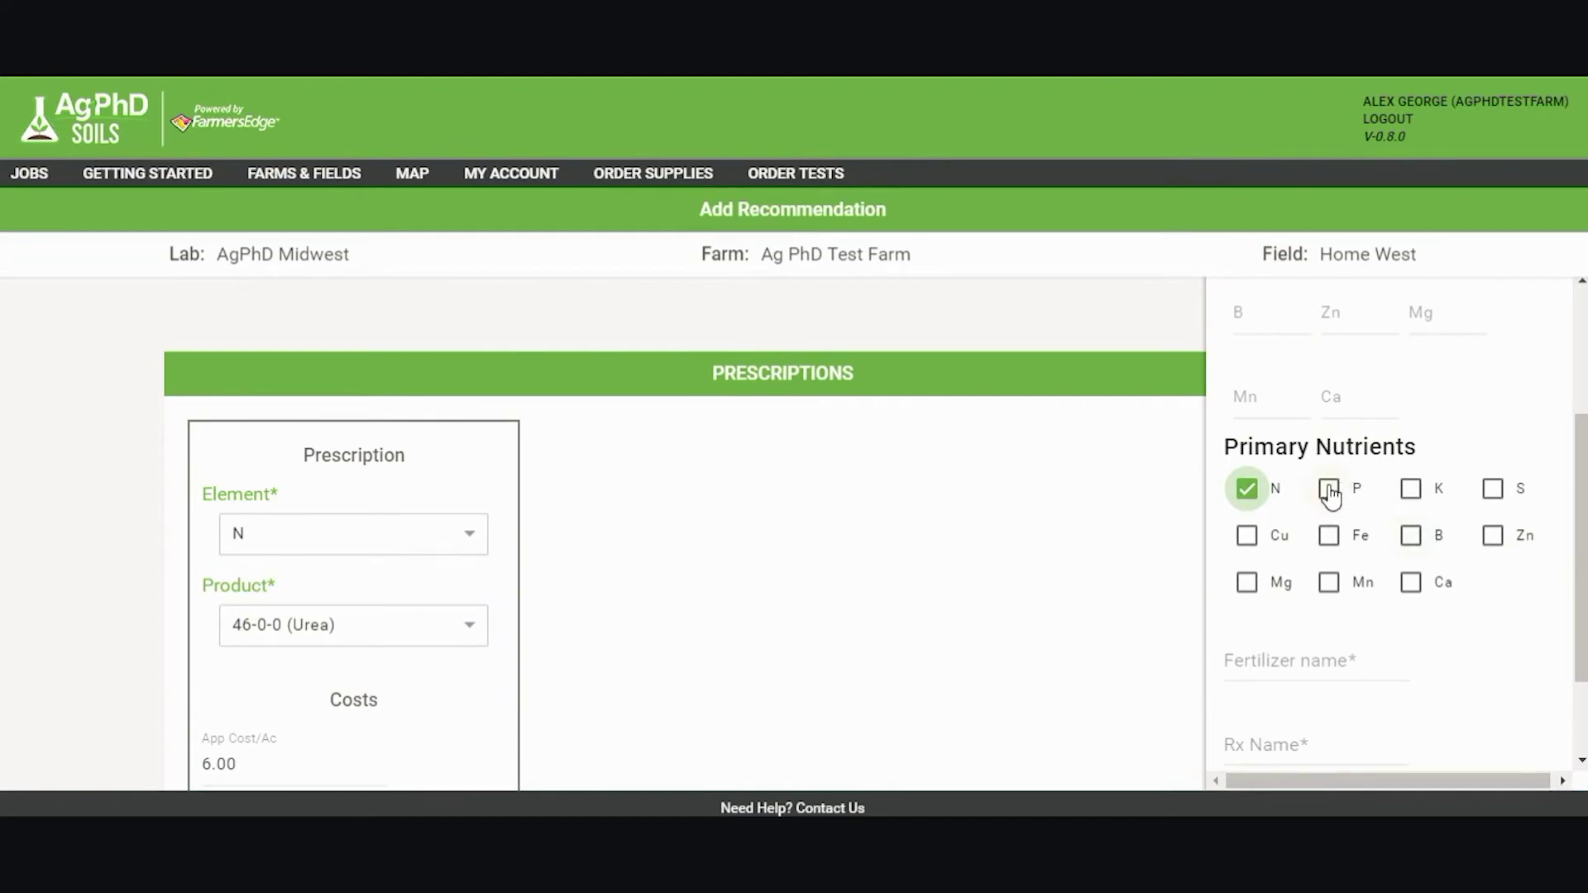
pyautogui.scroll(2, 1392, 329)
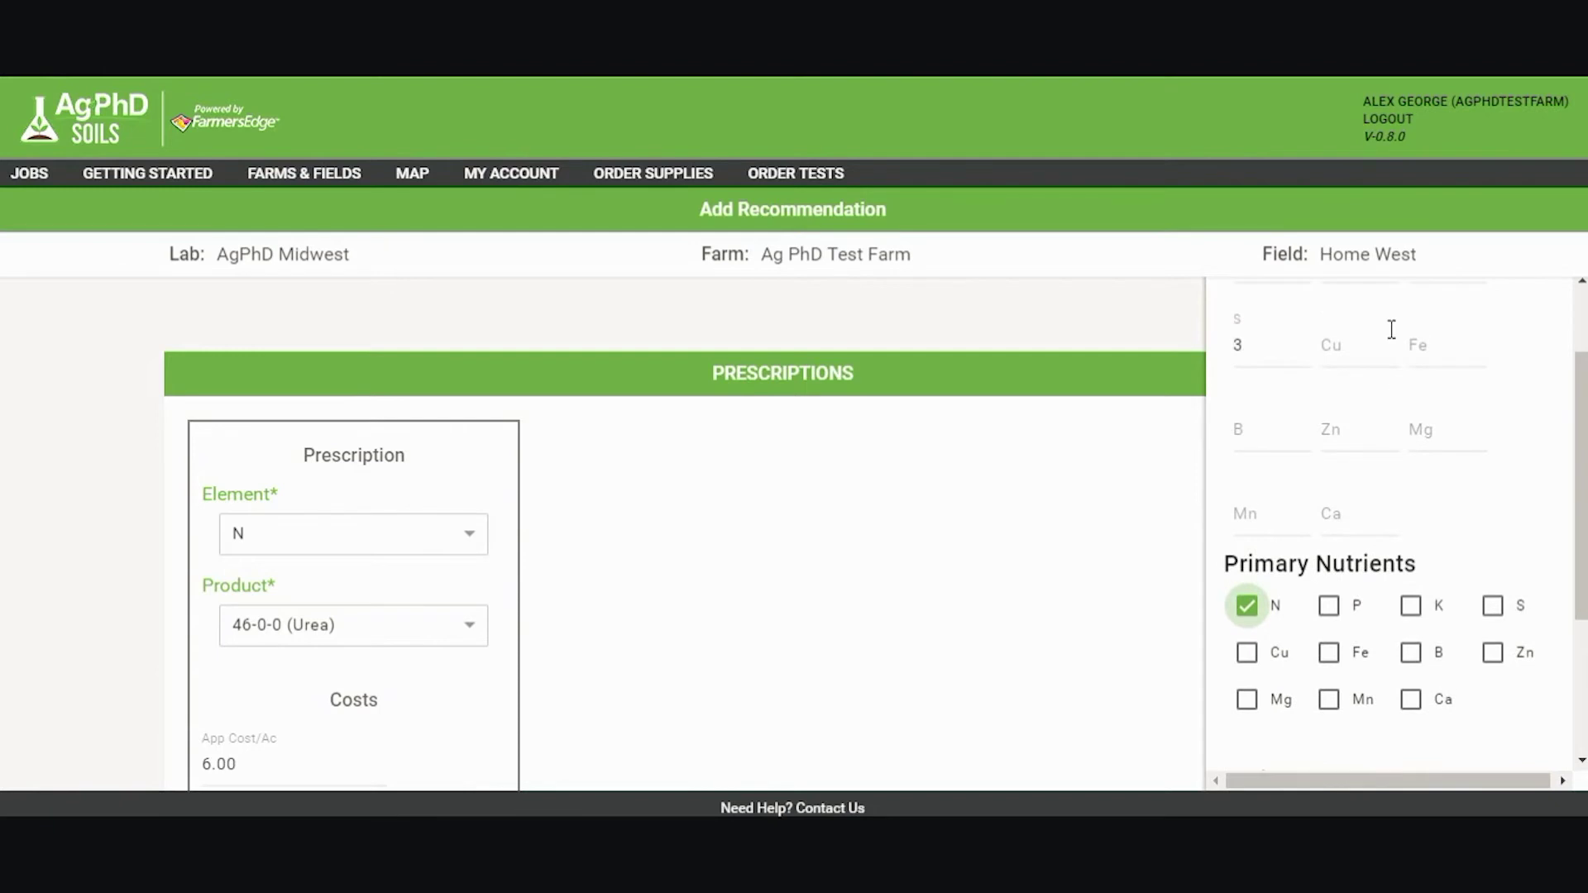
pyautogui.scroll(-4, 1518, 496)
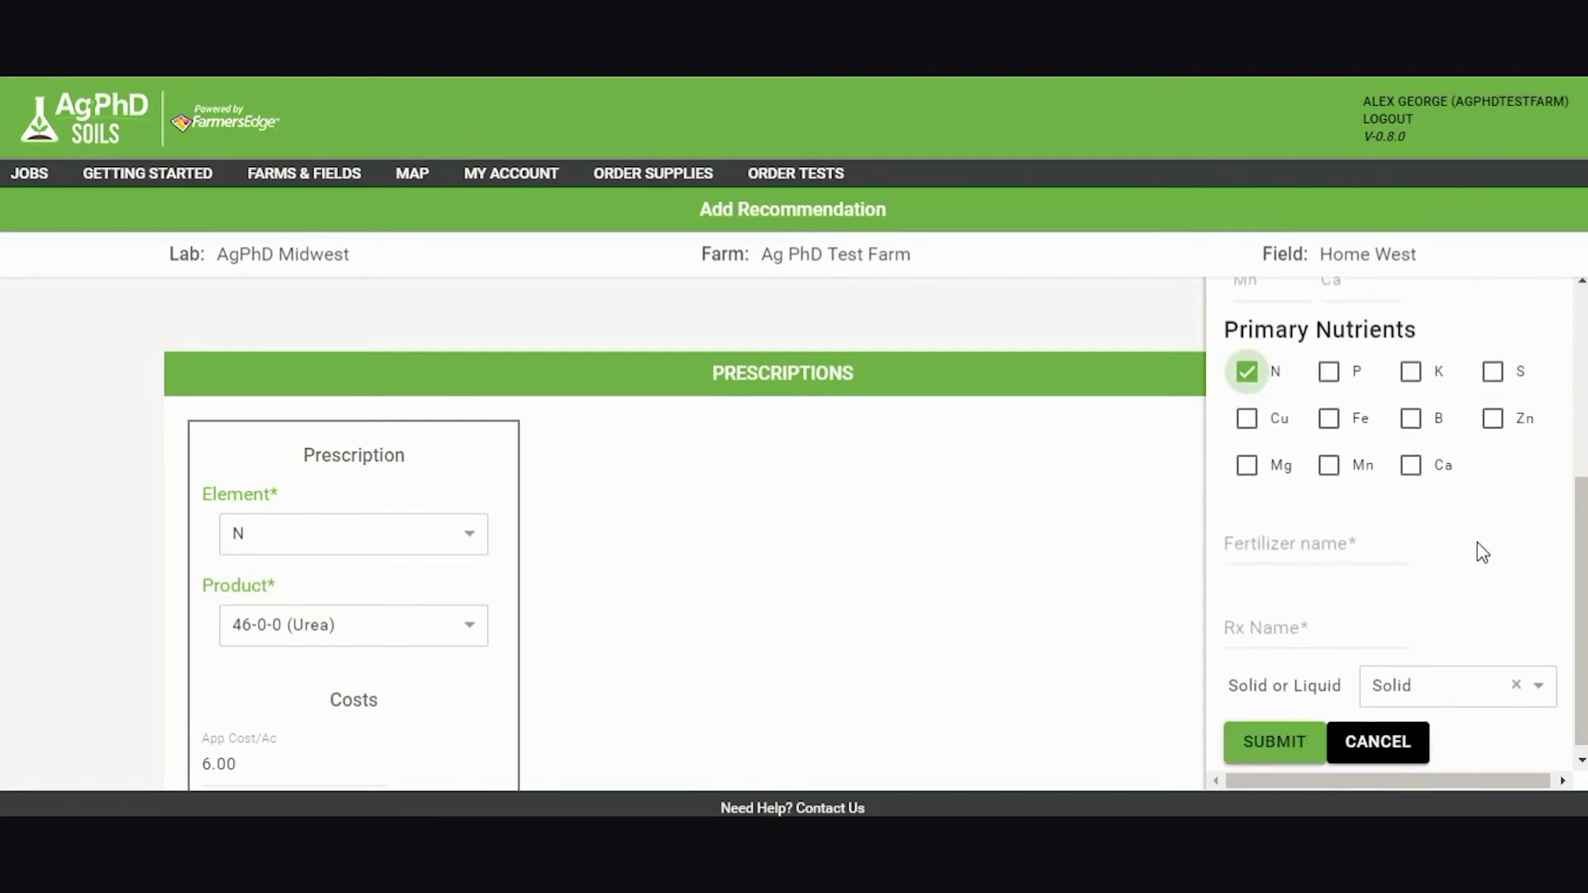
# Name the custom blend's fertilizer "Demo Fertilizer 33-12-5-5"
pyautogui.click(1261, 552)
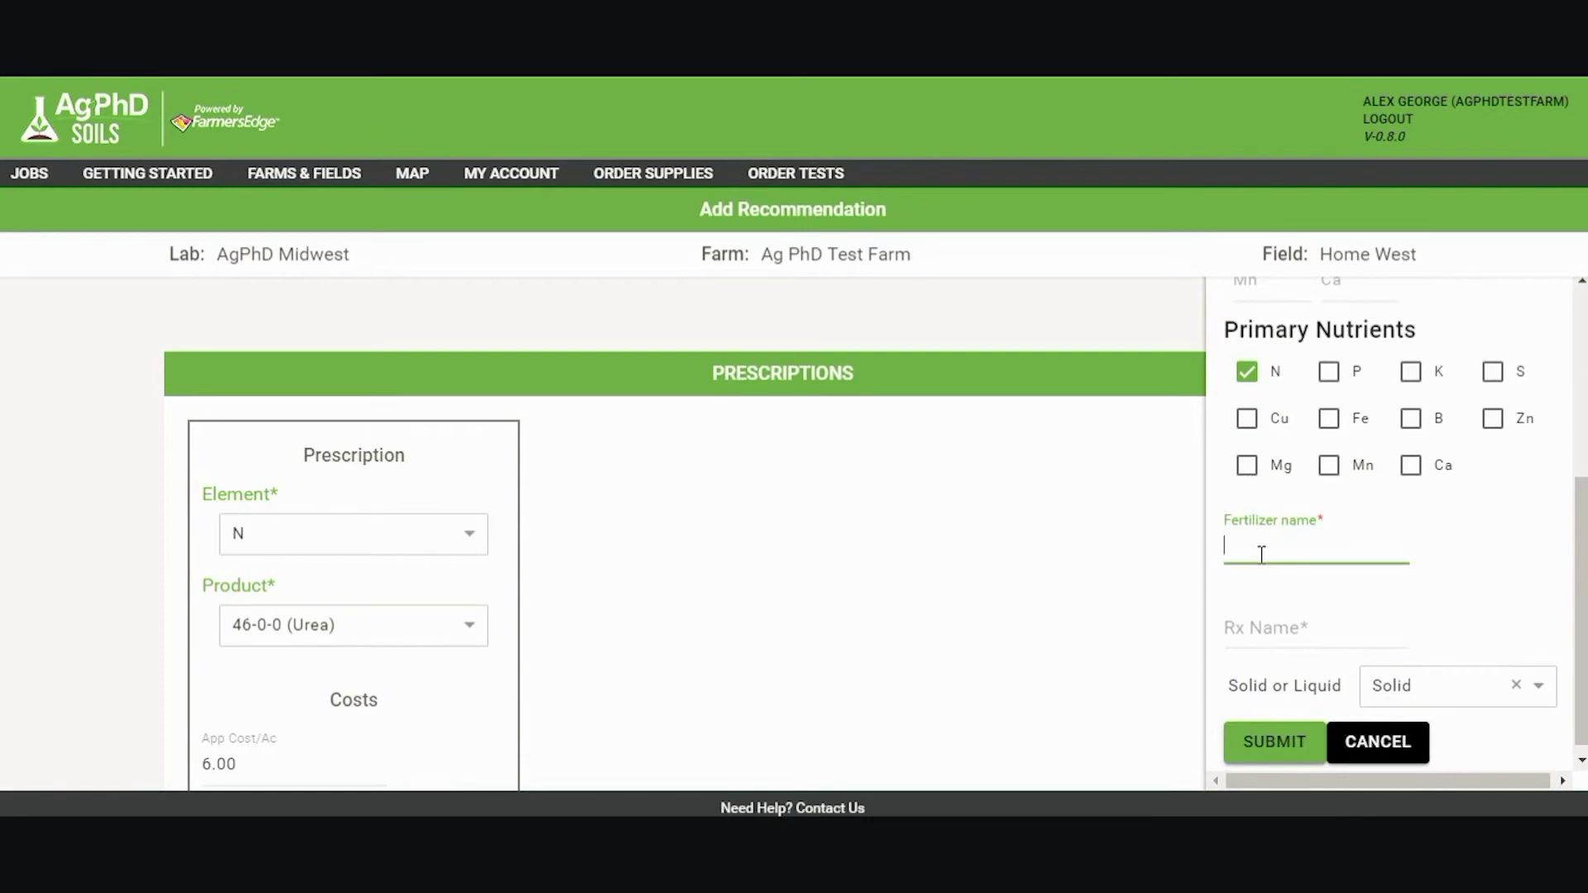
pyautogui.click(408, 625)
pyautogui.click(482, 642)
pyautogui.click(1344, 561)
pyautogui.write('Demo Fertilizer')
pyautogui.press('Tab')
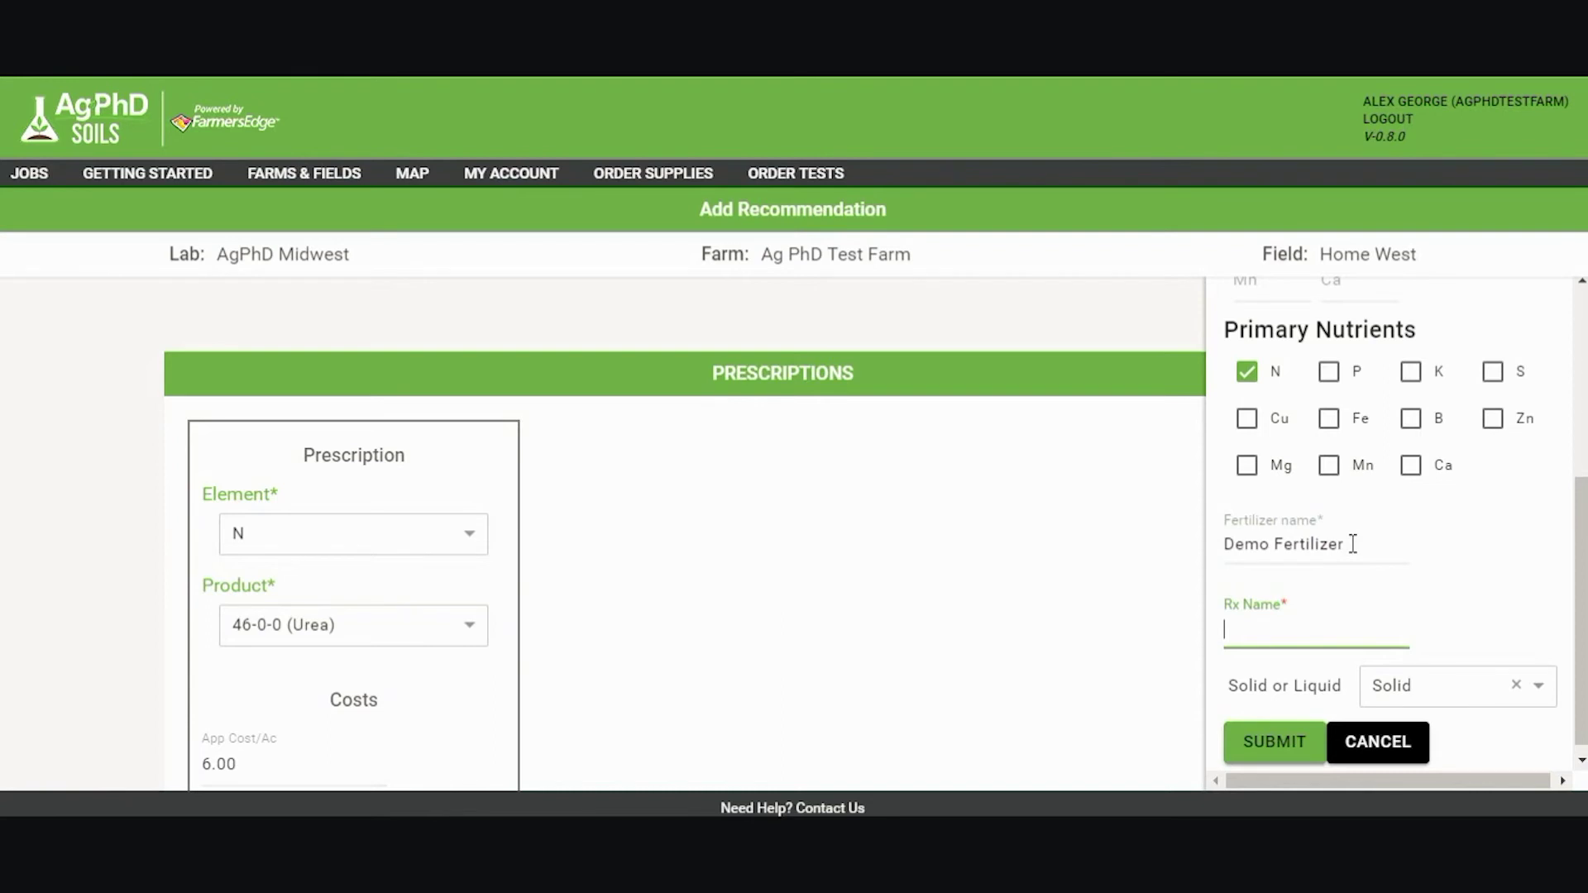
pyautogui.click(1353, 543)
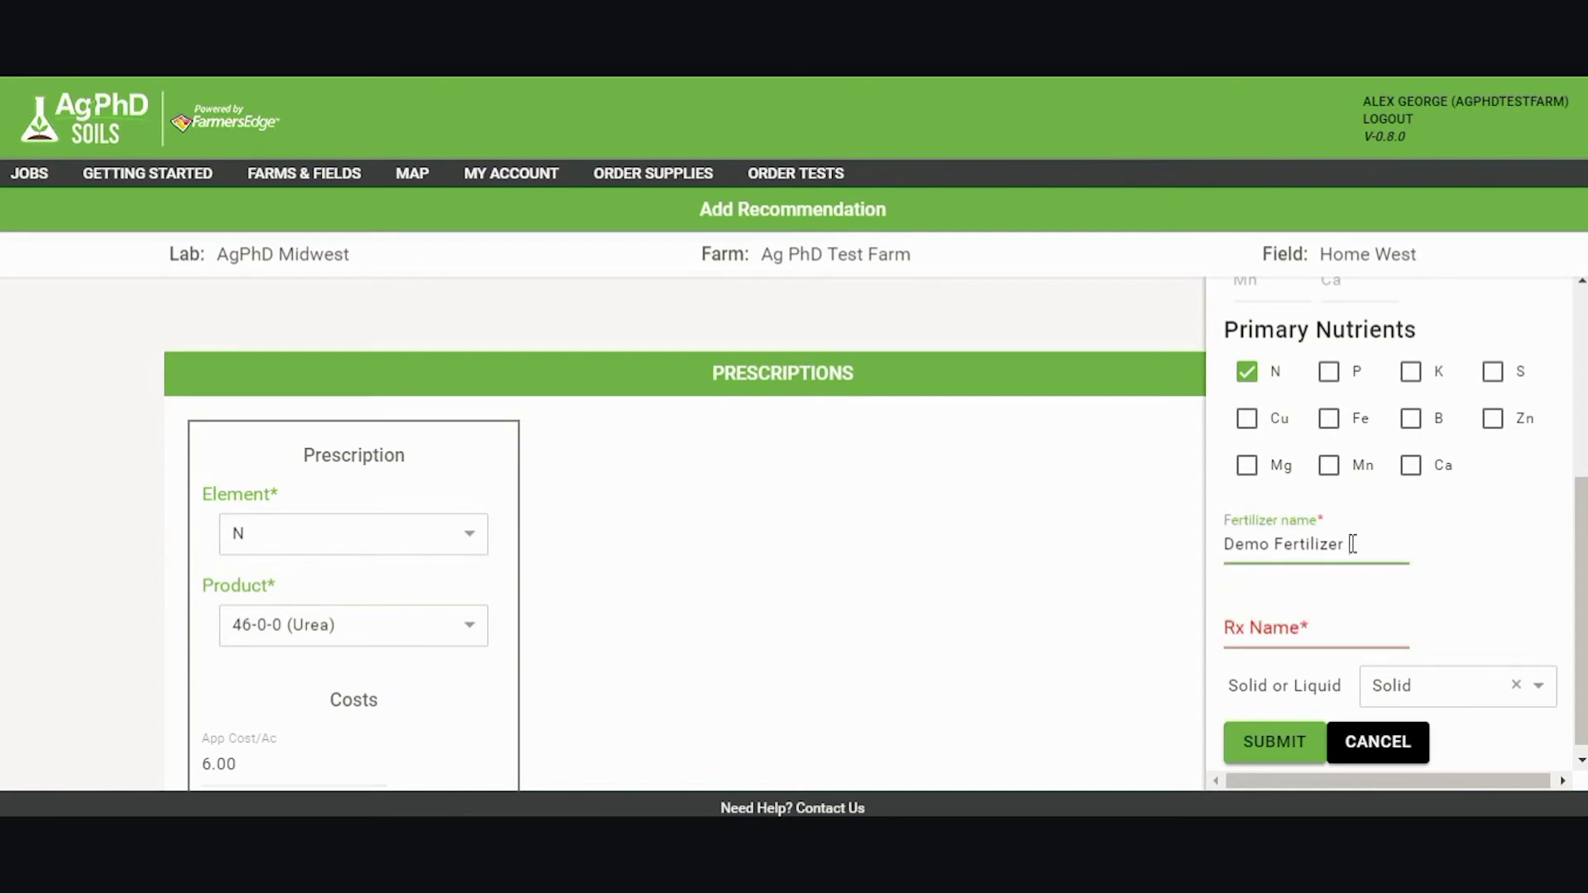
pyautogui.write('33-12-5-5')
# Keep the blend as Solid, set its Rx name to NPKS and submit the custom blend
pyautogui.click(1326, 634)
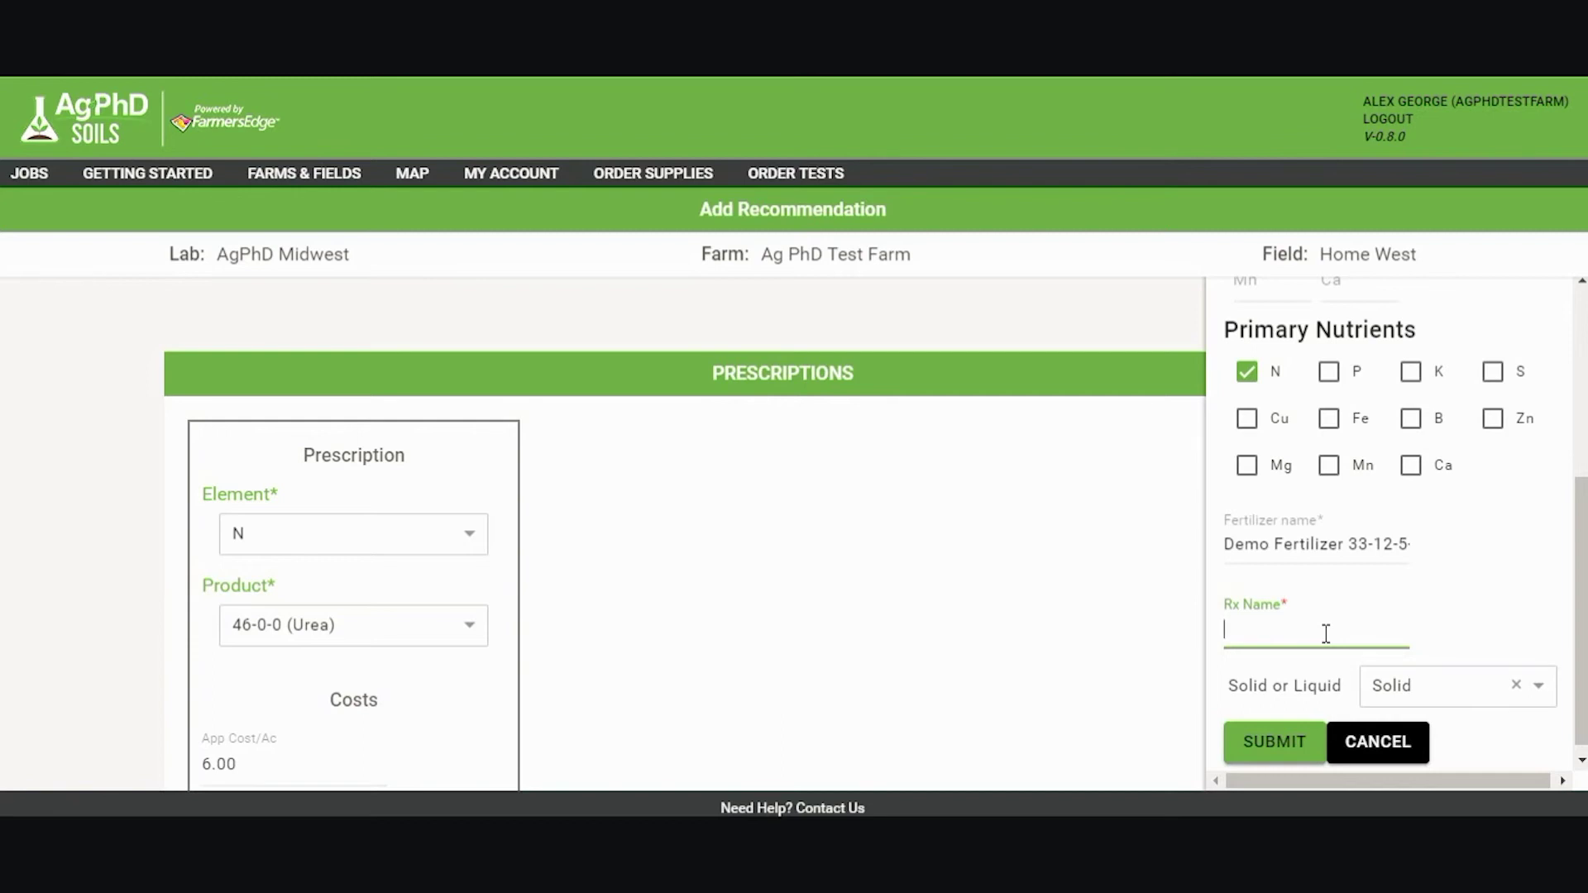
pyautogui.click(1418, 686)
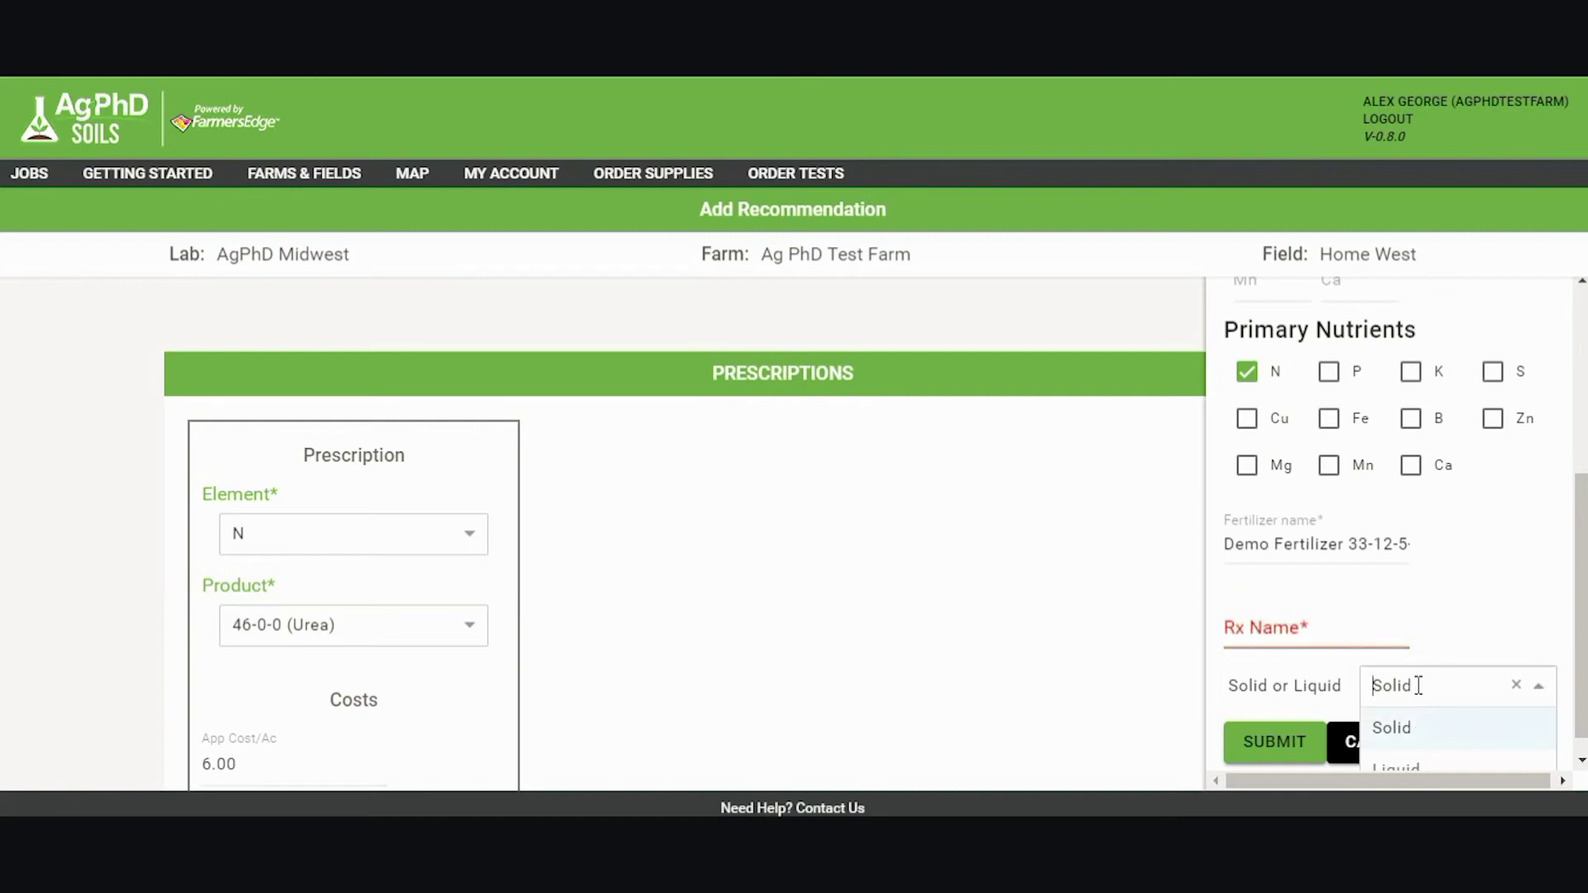
pyautogui.scroll(-1, 1418, 686)
pyautogui.click(1493, 604)
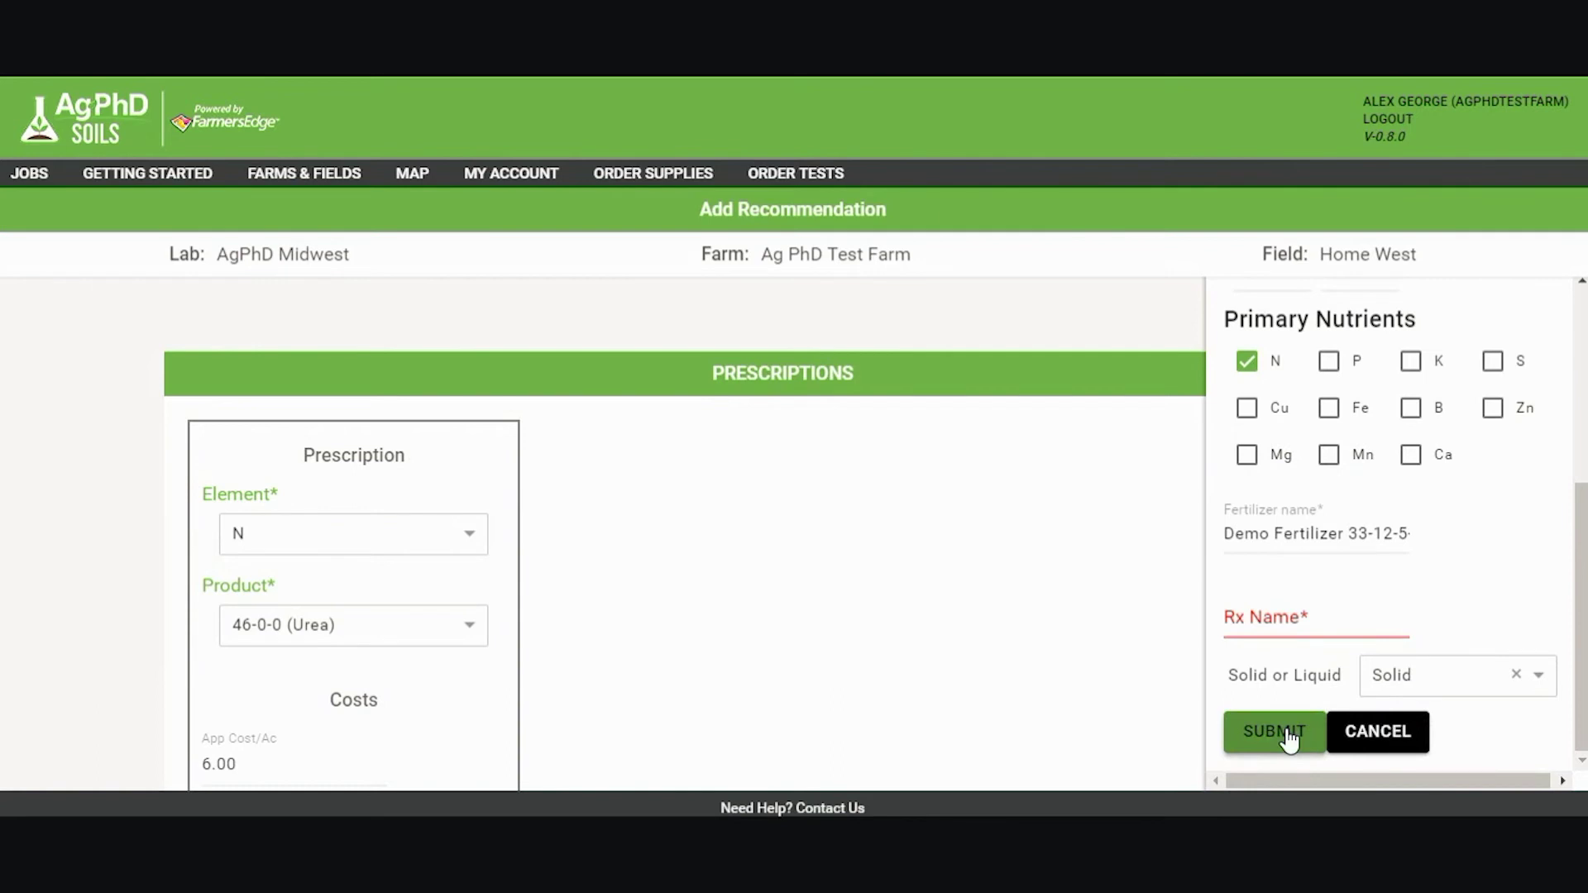
pyautogui.click(1279, 616)
pyautogui.write('NPKS')
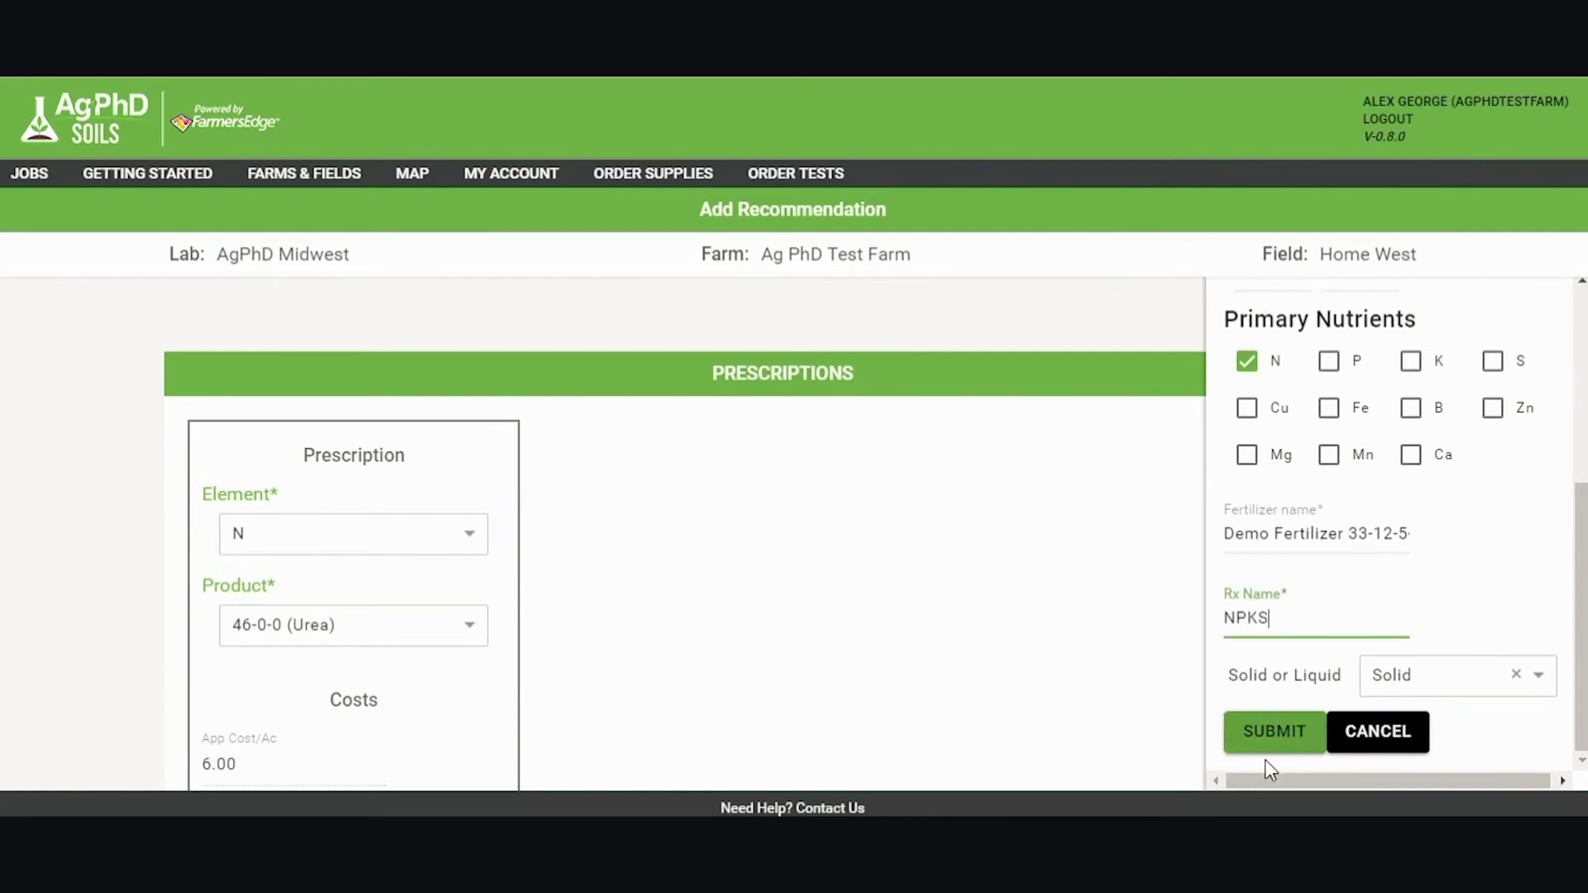
pyautogui.click(1266, 736)
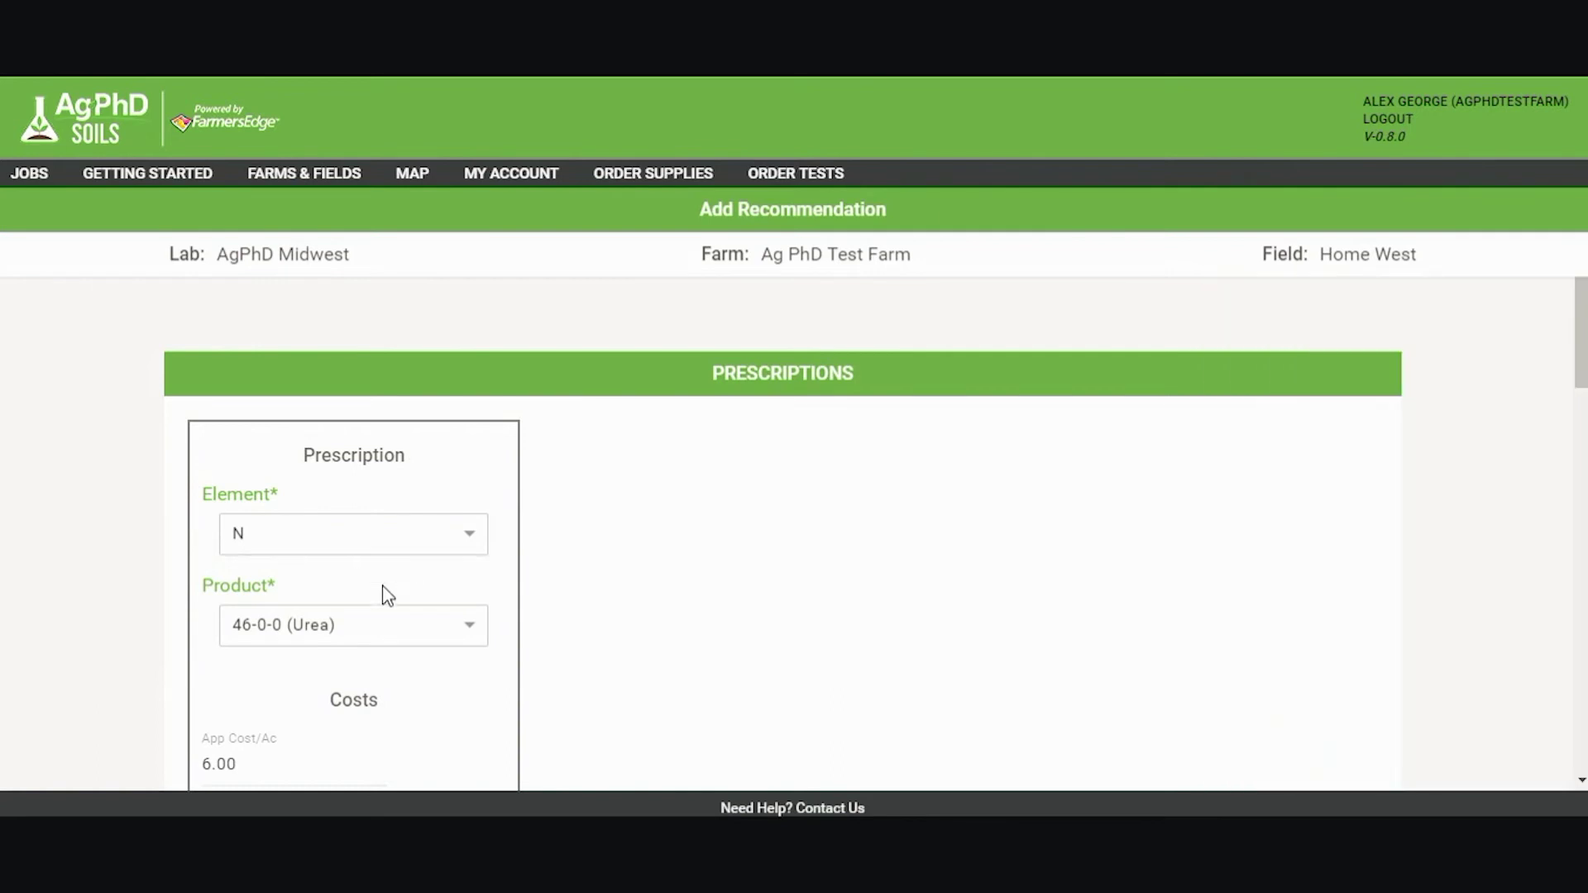
# Change the prescription's product to the custom blend Demo Fertilizer 33-12-5-5
pyautogui.click(362, 632)
pyautogui.scroll(-4, 362, 620)
pyautogui.scroll(-10, 368, 468)
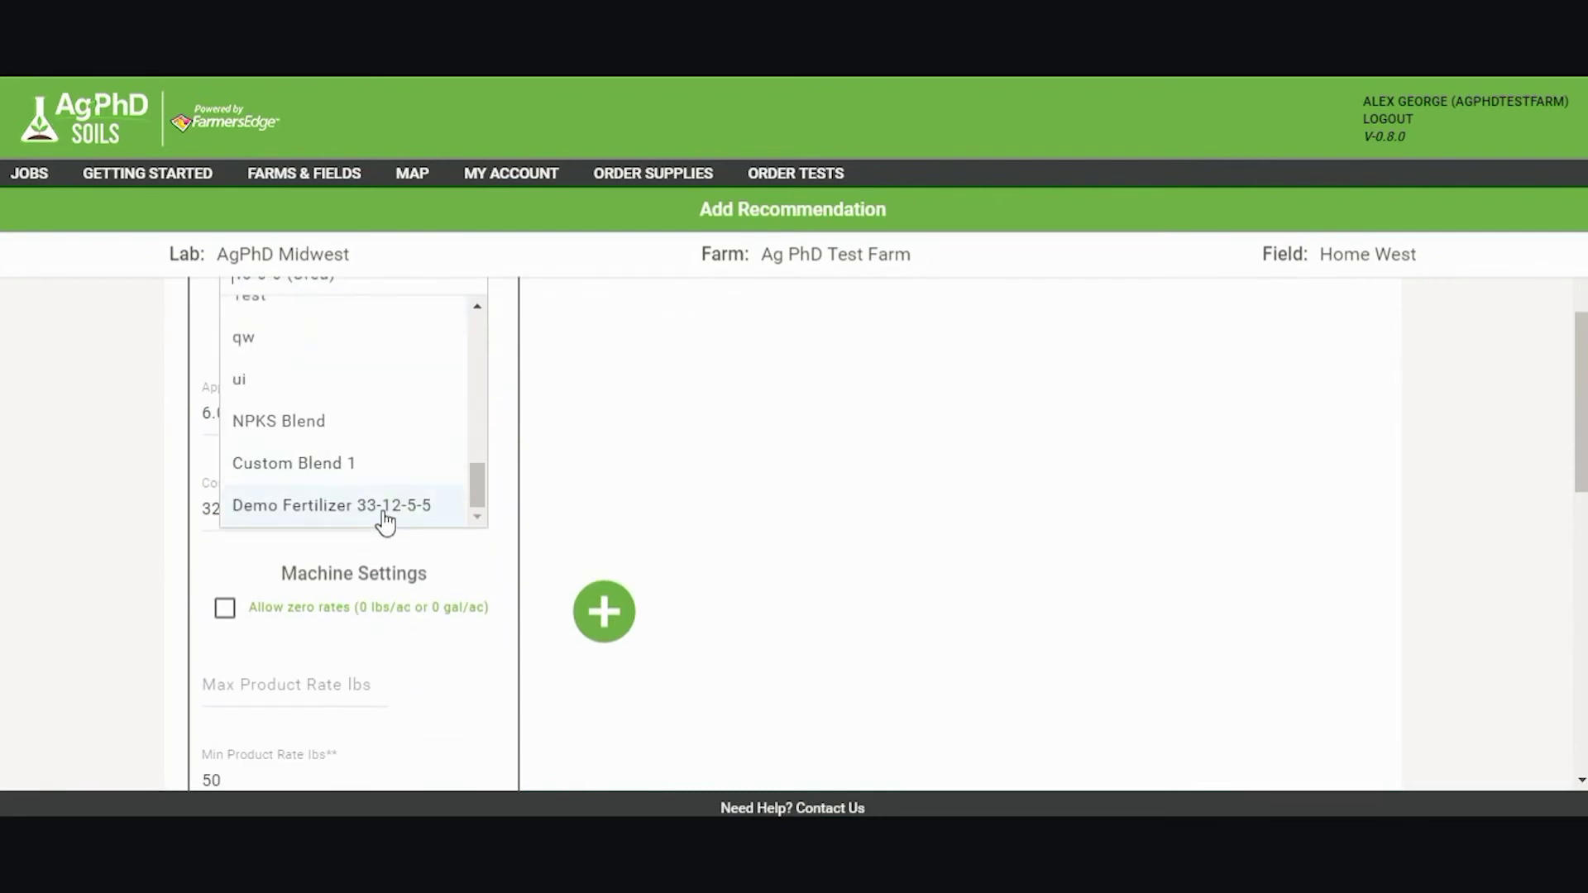
pyautogui.click(380, 508)
pyautogui.scroll(1, 579, 470)
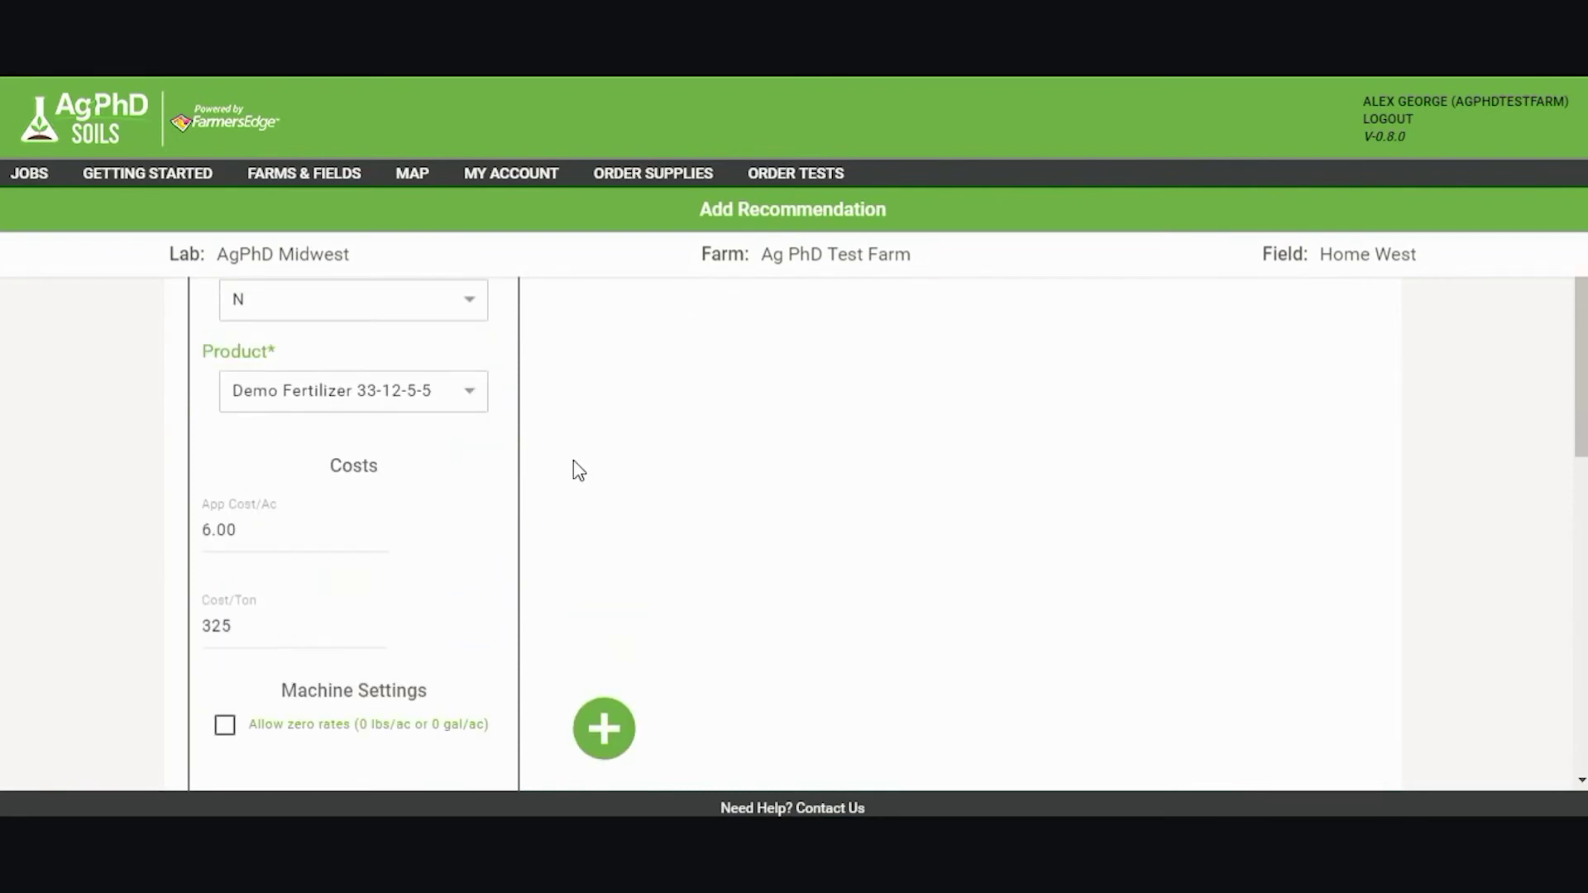
# Submit the completed recommendation for the Home West field
pyautogui.scroll(-8, 573, 459)
pyautogui.scroll(-4, 893, 418)
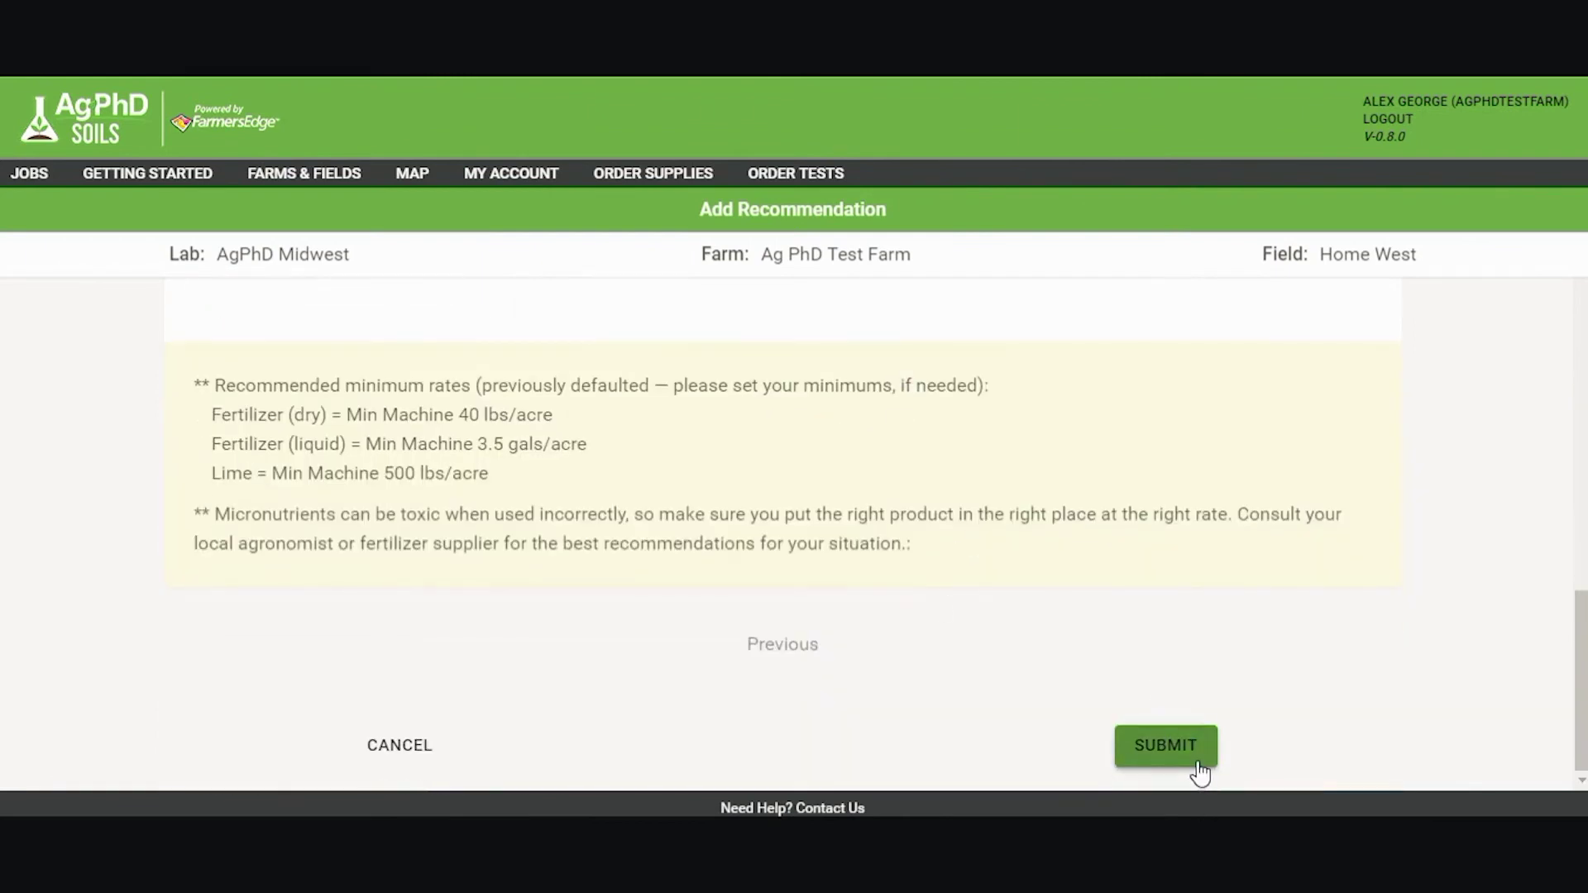
pyautogui.click(1197, 766)
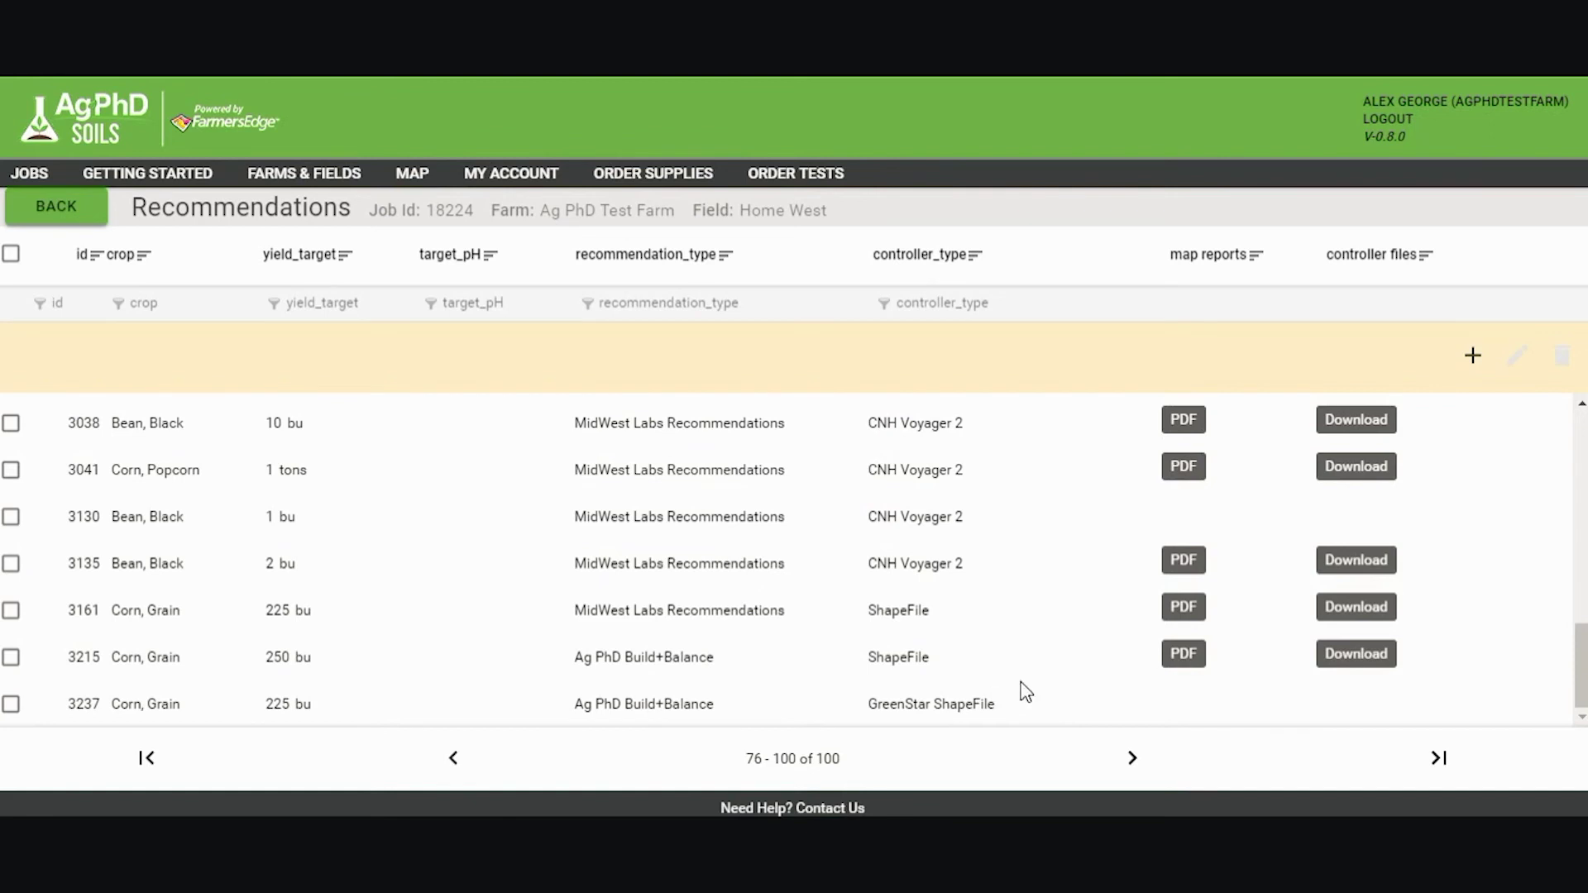
# Open the PDF map report of the Corn, Grain recommendation with the 250 bu yield target
pyautogui.click(1175, 655)
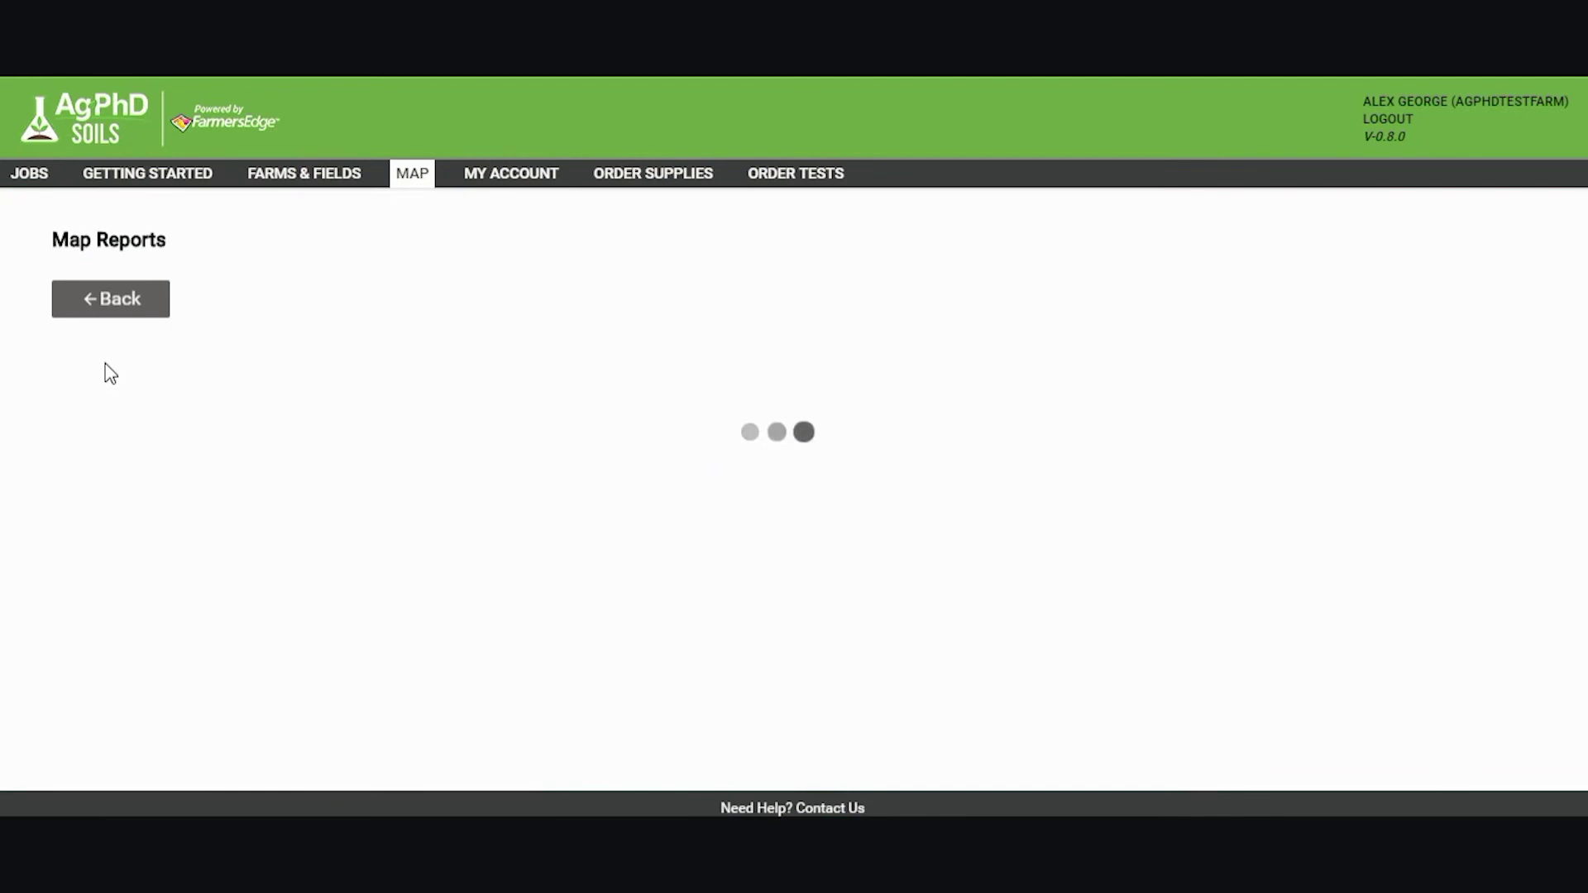